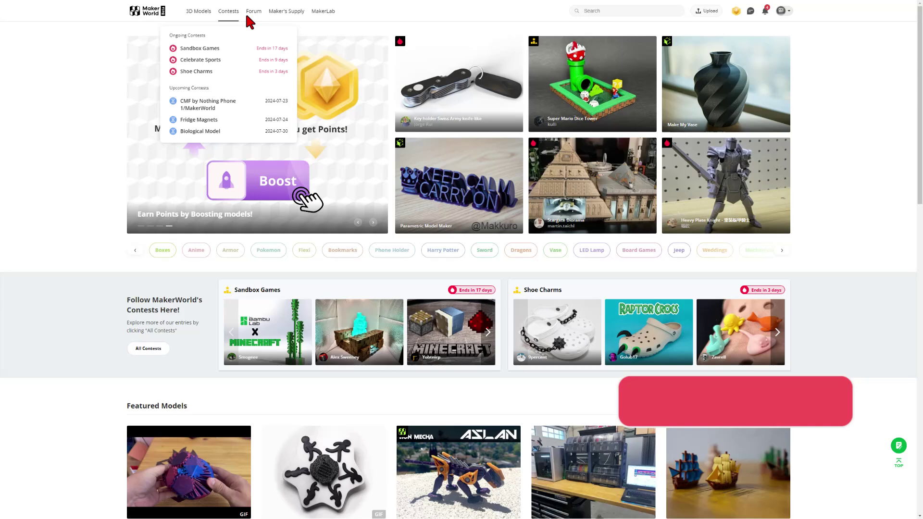
Go to MakerLab and launch the Image to Keychain tool
{"action": "left_click", "coordinate": [324, 14]}
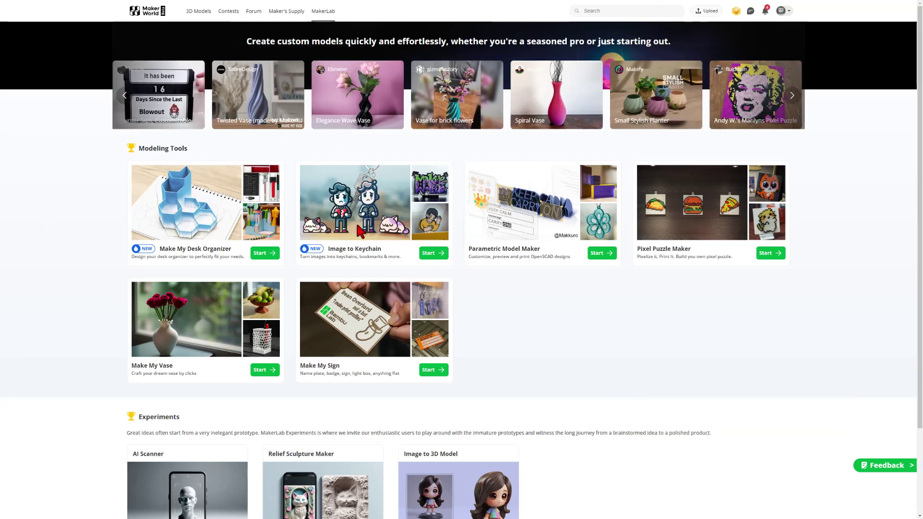
{"action": "left_click", "coordinate": [429, 255]}
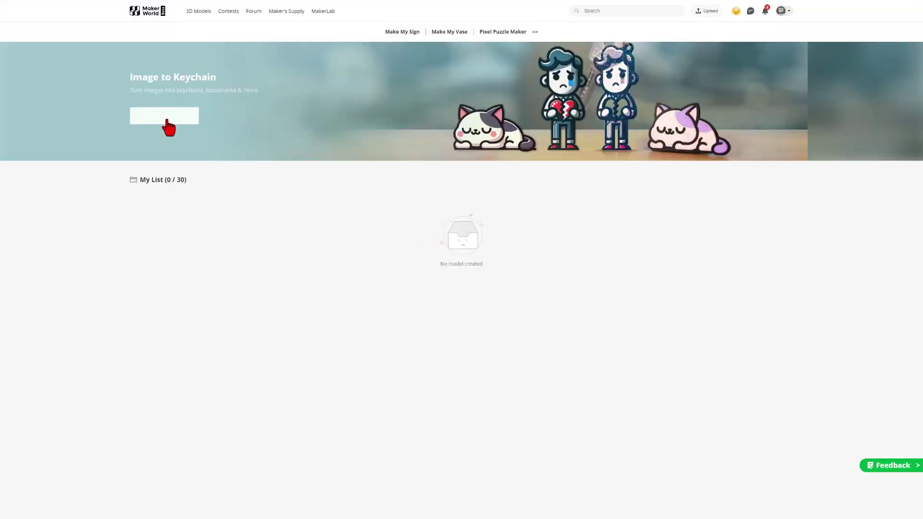
Create a blank keychain draft and upload the HLMT logo PNG
{"action": "left_click", "coordinate": [174, 120]}
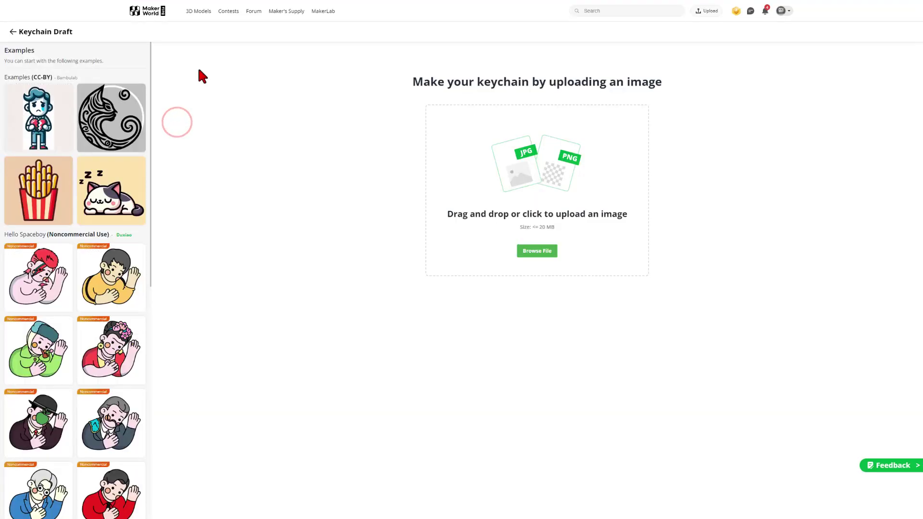
{"action": "left_click", "coordinate": [533, 253]}
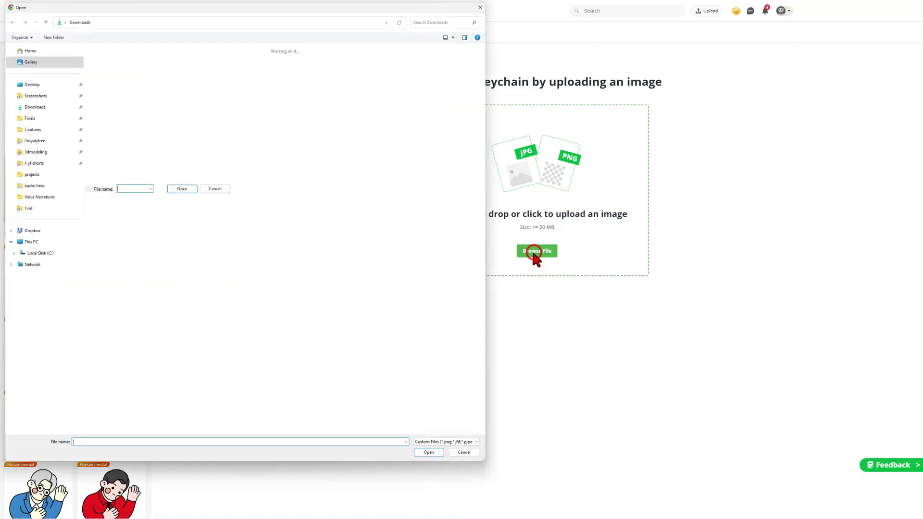
{"action": "left_click", "coordinate": [99, 172]}
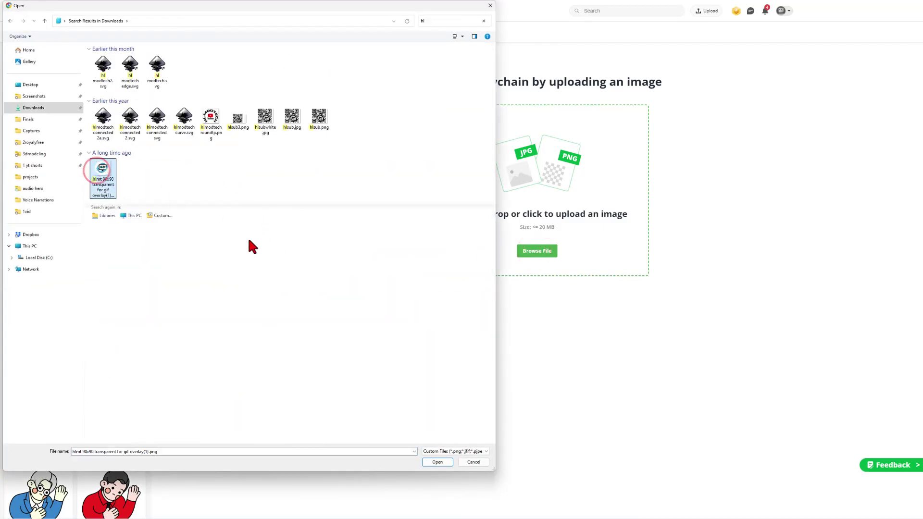
{"action": "left_click", "coordinate": [443, 462]}
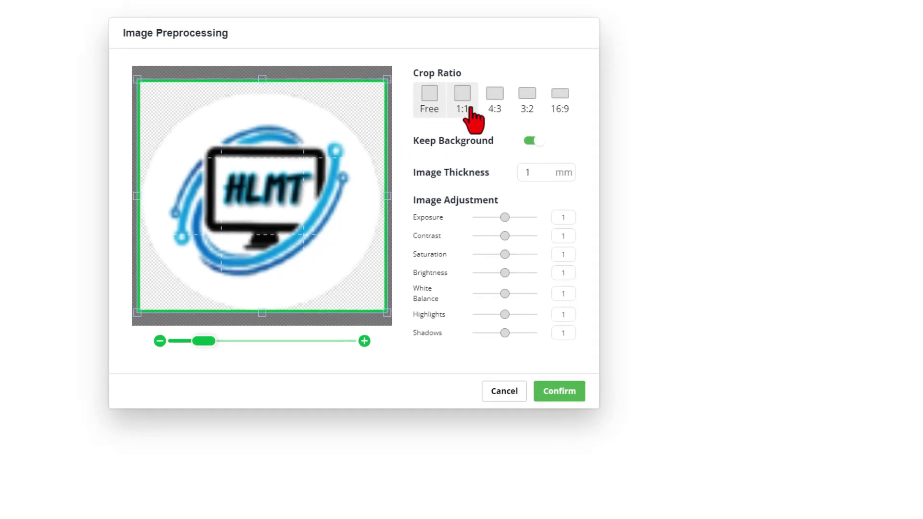
Turn off Keep Background, enlarge the logo in the crop, and try raising exposure
{"action": "left_click", "coordinate": [529, 144]}
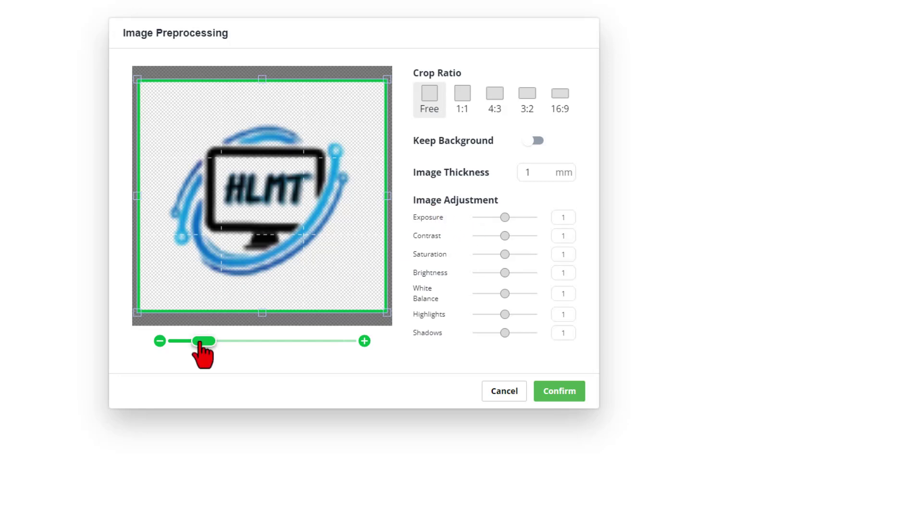
{"action": "mouse_move", "coordinate": [202, 341]}
{"action": "left_mouse_down"}
{"action": "mouse_move", "coordinate": [221, 347]}
{"action": "mouse_move", "coordinate": [210, 352]}
{"action": "left_mouse_up"}
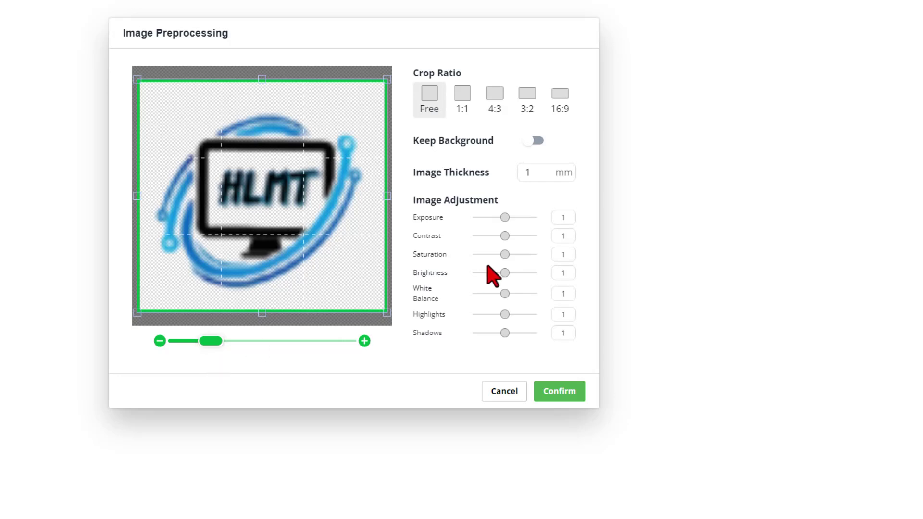
{"action": "left_click", "coordinate": [504, 217]}
{"action": "mouse_move", "coordinate": [505, 217]}
{"action": "left_mouse_down"}
{"action": "mouse_move", "coordinate": [515, 219]}
{"action": "mouse_move", "coordinate": [505, 218]}
{"action": "mouse_move", "coordinate": [506, 231]}
{"action": "left_mouse_up"}
Confirm the image preprocessing and advance the guide through its steps to the final page
{"action": "left_click", "coordinate": [562, 394]}
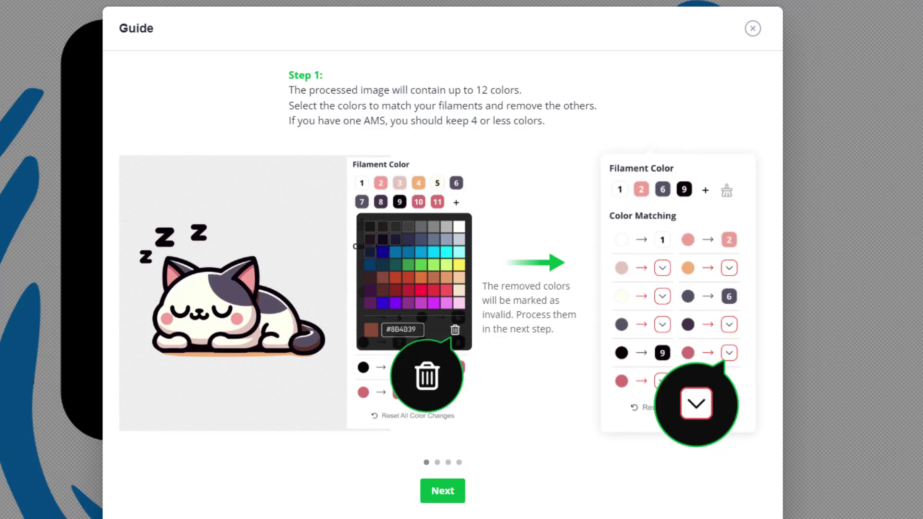
{"action": "left_click", "coordinate": [442, 491]}
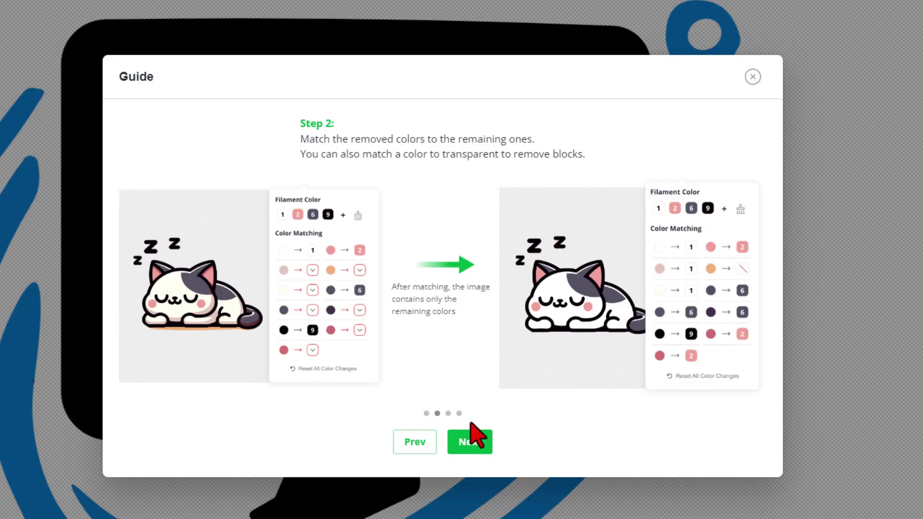
{"action": "left_click", "coordinate": [470, 444]}
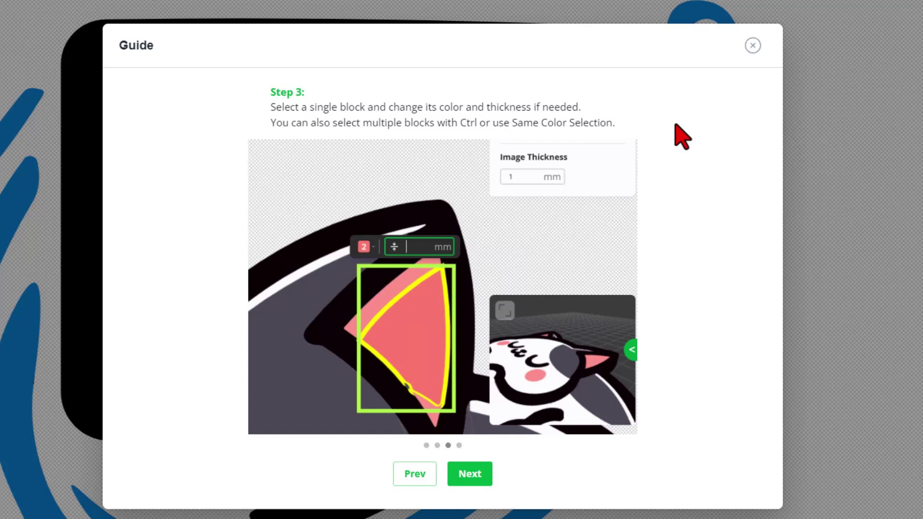
{"action": "left_click", "coordinate": [481, 474]}
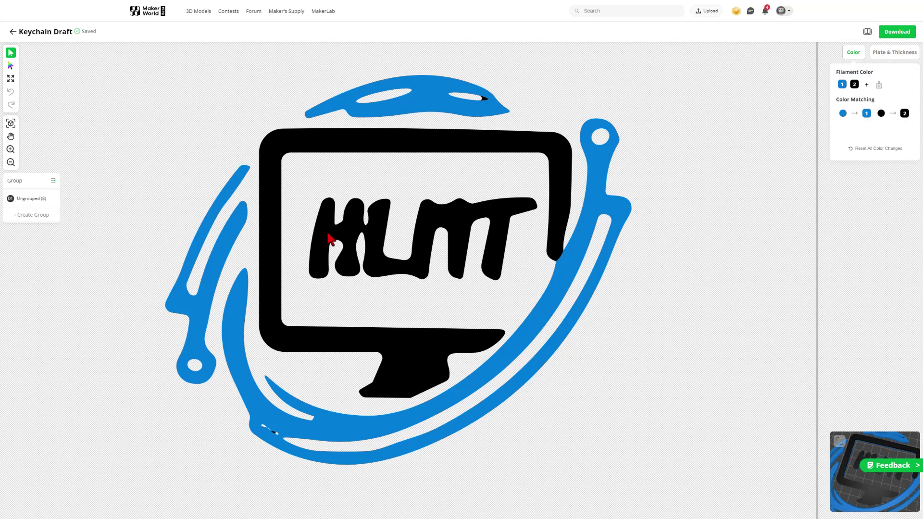
Zoom in on the logo and select the small black sliver in the top swoosh
{"action": "scroll", "coordinate": [443, 122], "scroll_direction": "up", "scroll_amount": 5}
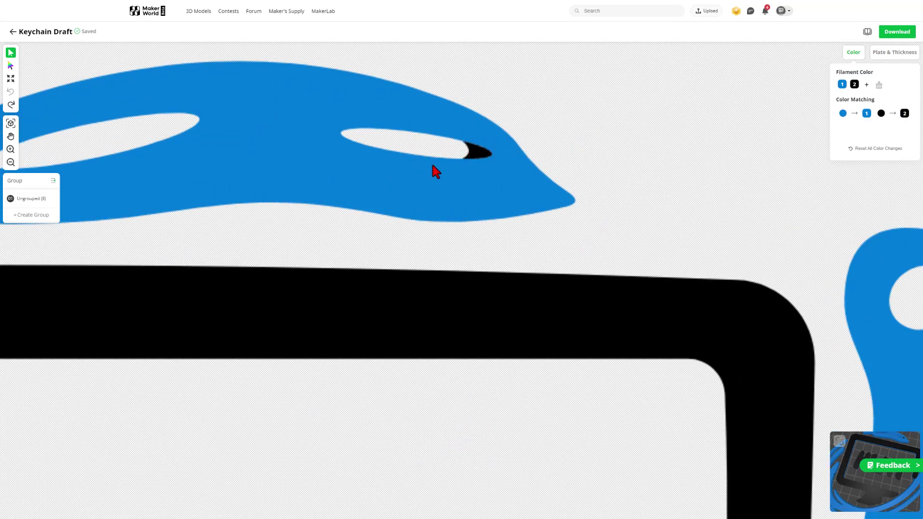
{"action": "scroll", "coordinate": [465, 86], "scroll_direction": "down", "scroll_amount": 3}
{"action": "left_click", "coordinate": [465, 79]}
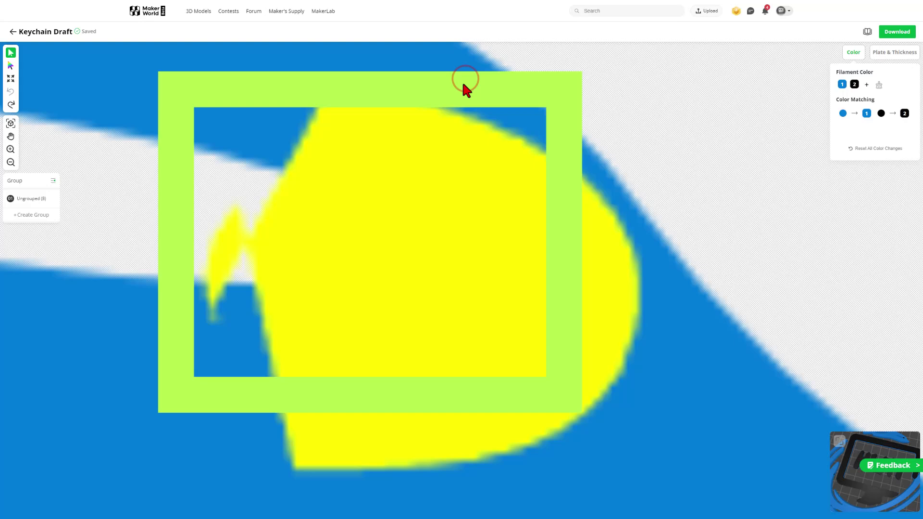
{"action": "scroll", "coordinate": [459, 177], "scroll_direction": "down", "scroll_amount": 5}
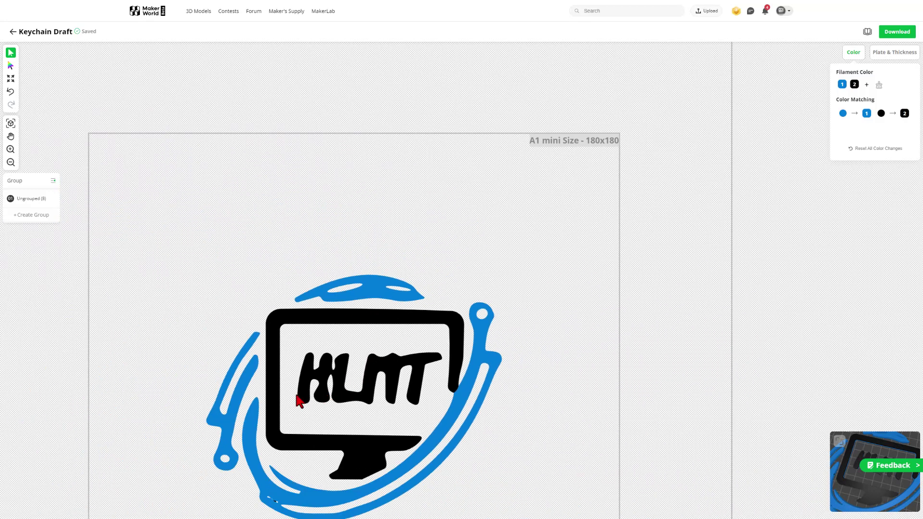
{"action": "scroll", "coordinate": [191, 357], "scroll_direction": "down", "scroll_amount": 2}
{"action": "scroll", "coordinate": [337, 298], "scroll_direction": "up", "scroll_amount": 10}
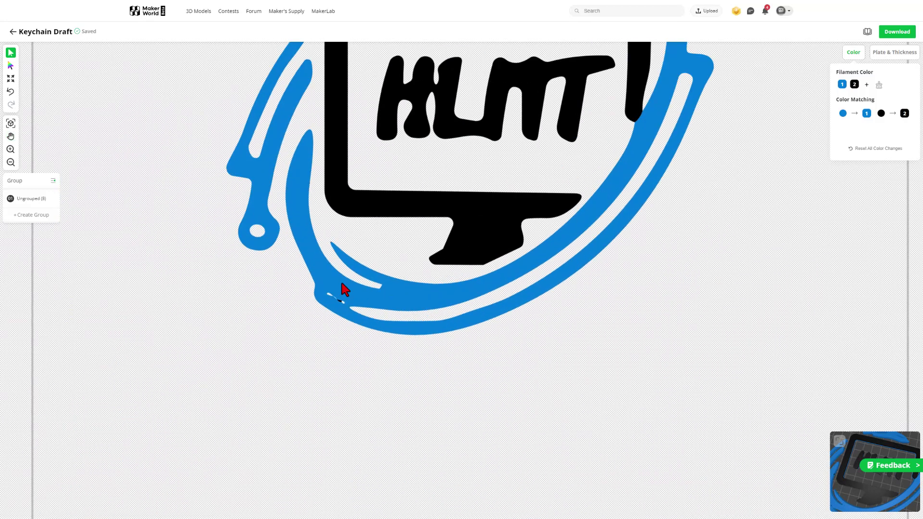
{"action": "scroll", "coordinate": [311, 251], "scroll_direction": "down", "scroll_amount": 2}
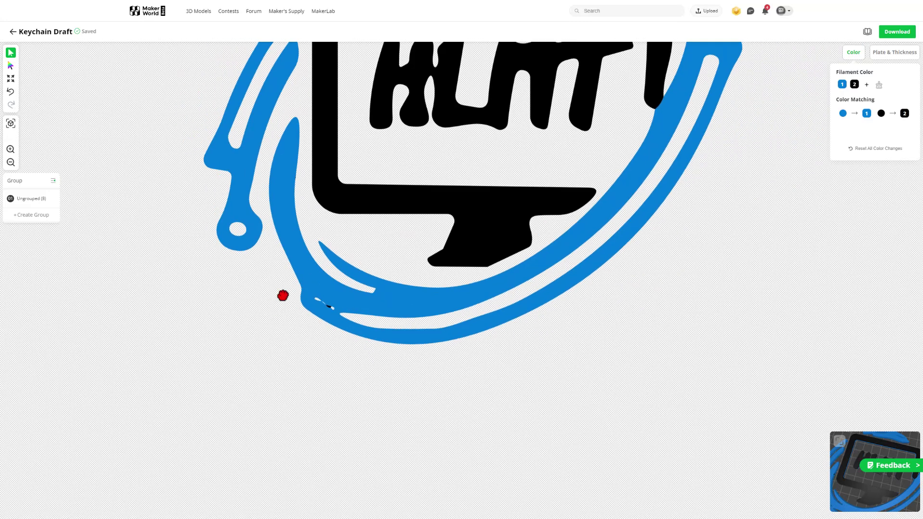
Select the tiny black fleck in the lower-left swoosh, check its colour options, then deselect
{"action": "left_click_drag", "start_coordinate": [282, 295], "coordinate": [341, 300]}
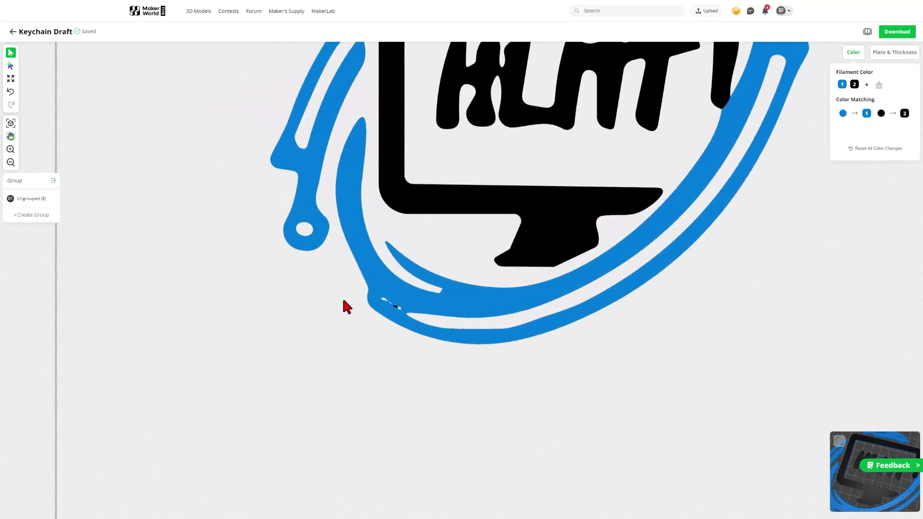
{"action": "scroll", "coordinate": [399, 315], "scroll_direction": "up", "scroll_amount": 6}
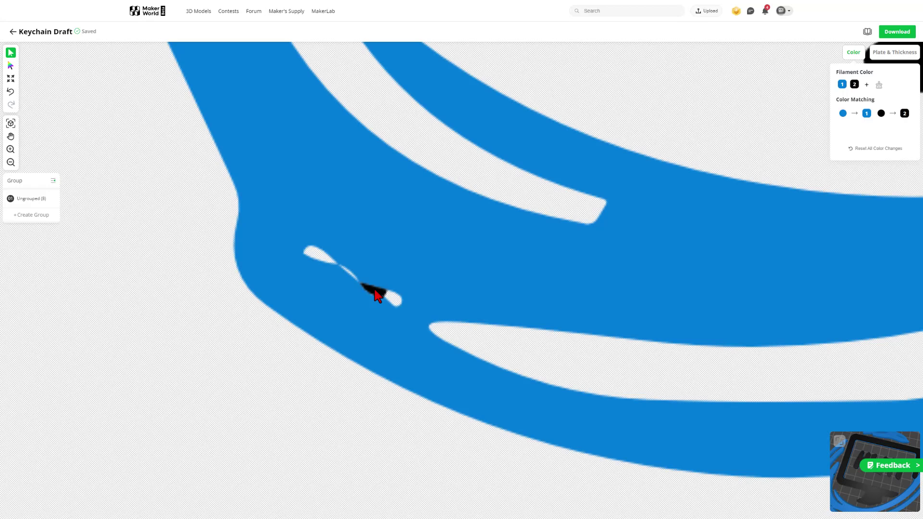
{"action": "left_click", "coordinate": [376, 287]}
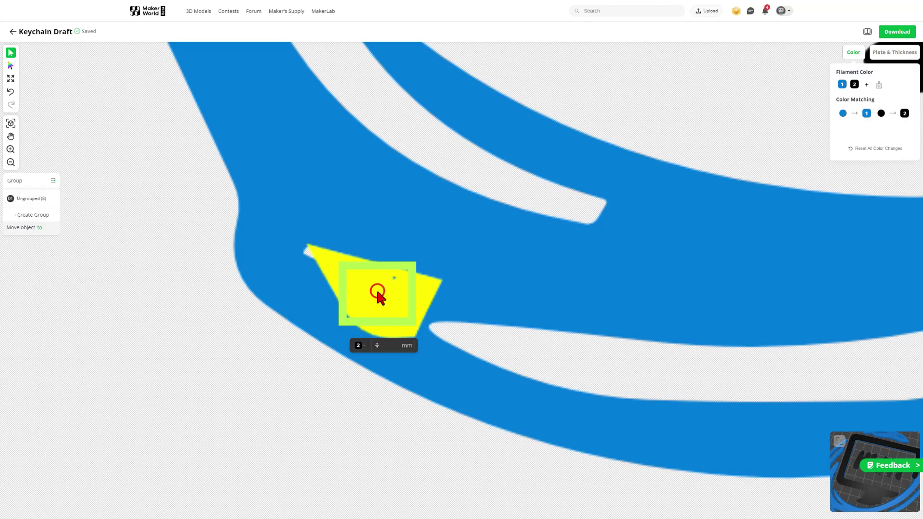
{"action": "left_click", "coordinate": [358, 345]}
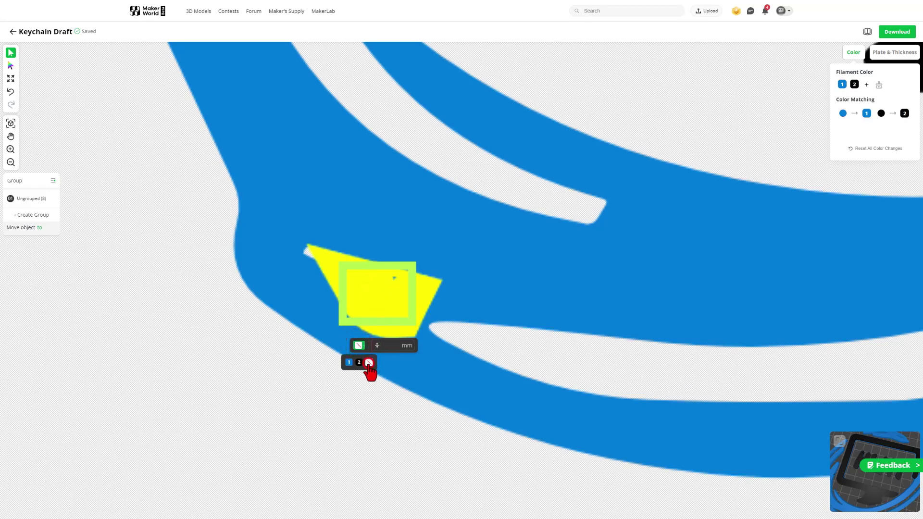
{"action": "left_click", "coordinate": [278, 348]}
{"action": "scroll", "coordinate": [279, 342], "scroll_direction": "down", "scroll_amount": 7}
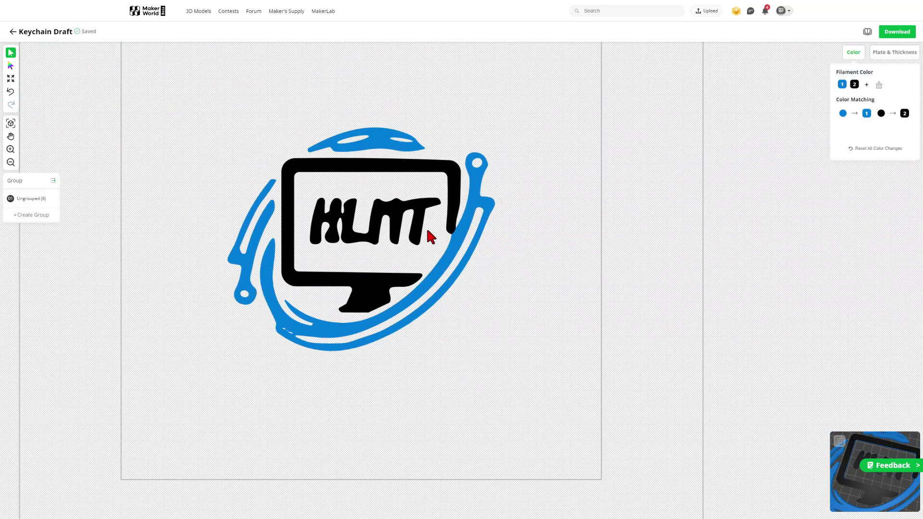
{"action": "scroll", "coordinate": [301, 200], "scroll_direction": "up", "scroll_amount": 4}
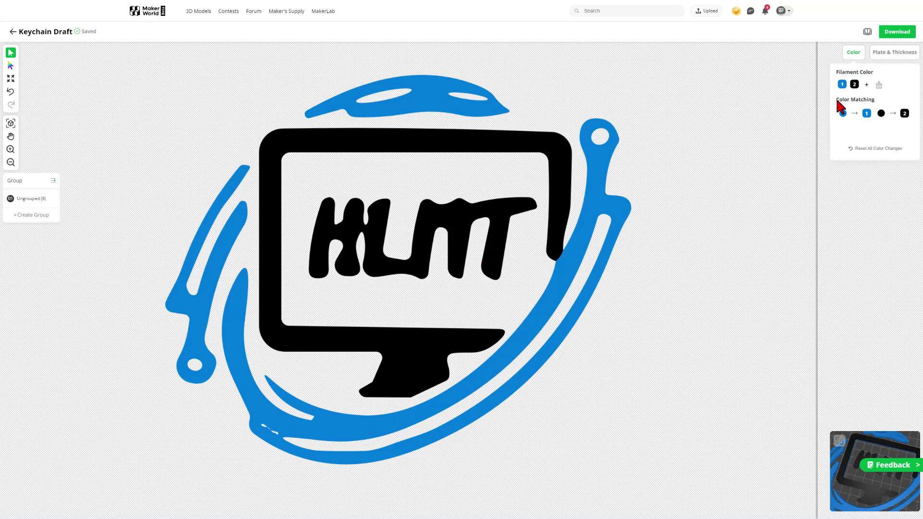
In Plate & Thickness, keep the Default plate type and review the plate thickness and colour
{"action": "left_click", "coordinate": [892, 56]}
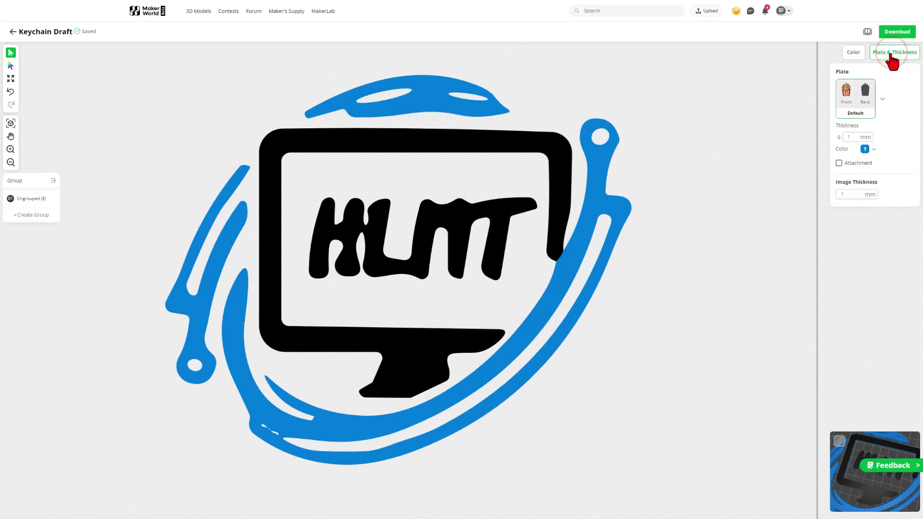
{"action": "left_click", "coordinate": [849, 105]}
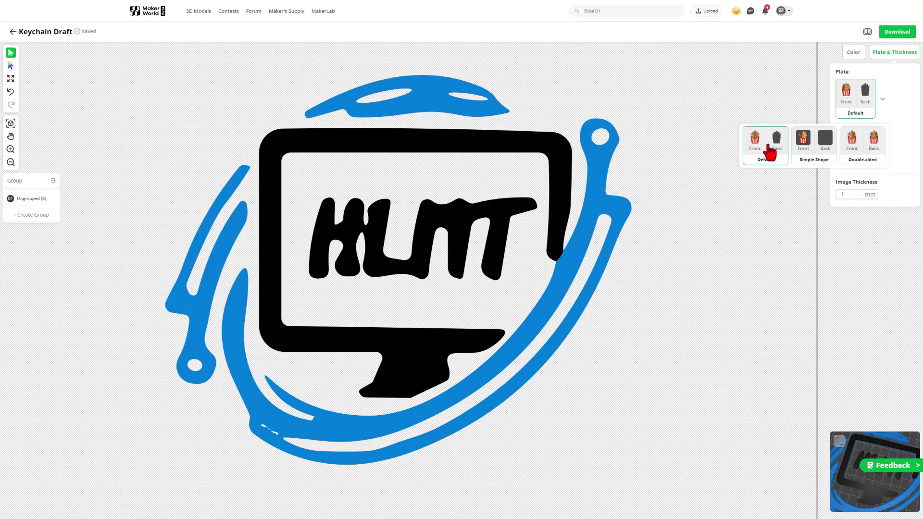
{"action": "left_click", "coordinate": [771, 148]}
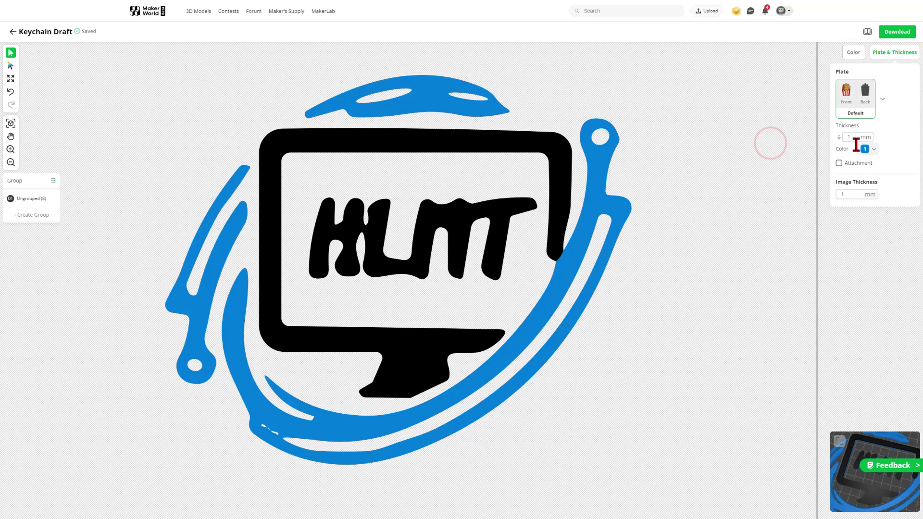
{"action": "left_click", "coordinate": [855, 138]}
{"action": "key", "text": "BackSpace"}
{"action": "left_click", "coordinate": [866, 149]}
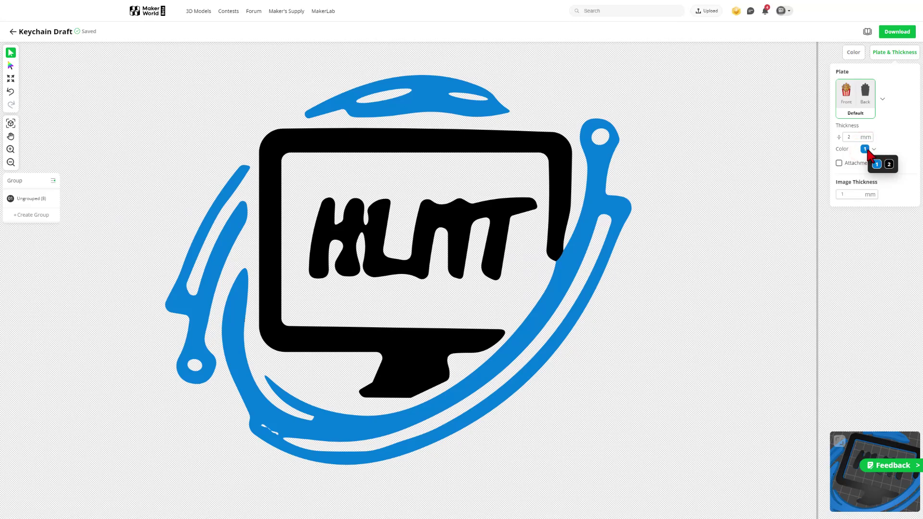
{"action": "left_click", "coordinate": [874, 150]}
Add white as a third filament colour and assign the backing plate to colour 3
{"action": "left_click", "coordinate": [857, 54]}
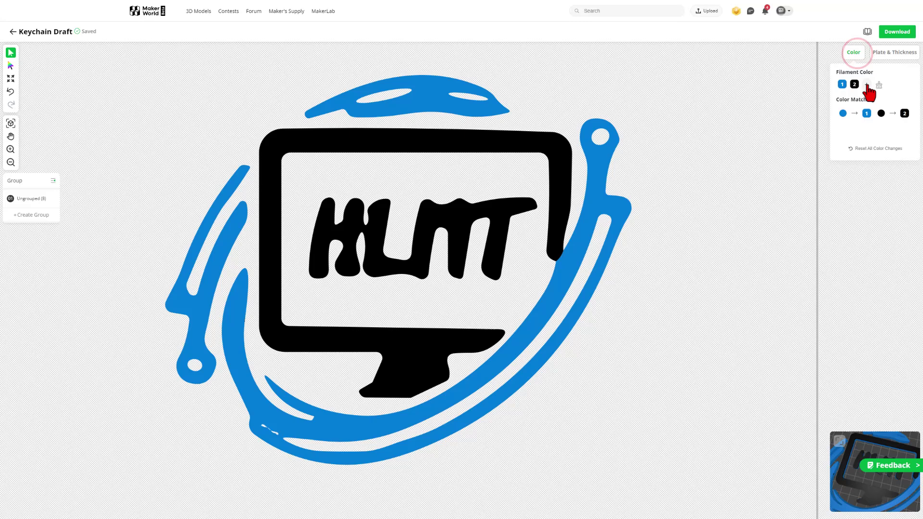
{"action": "left_click", "coordinate": [866, 85]}
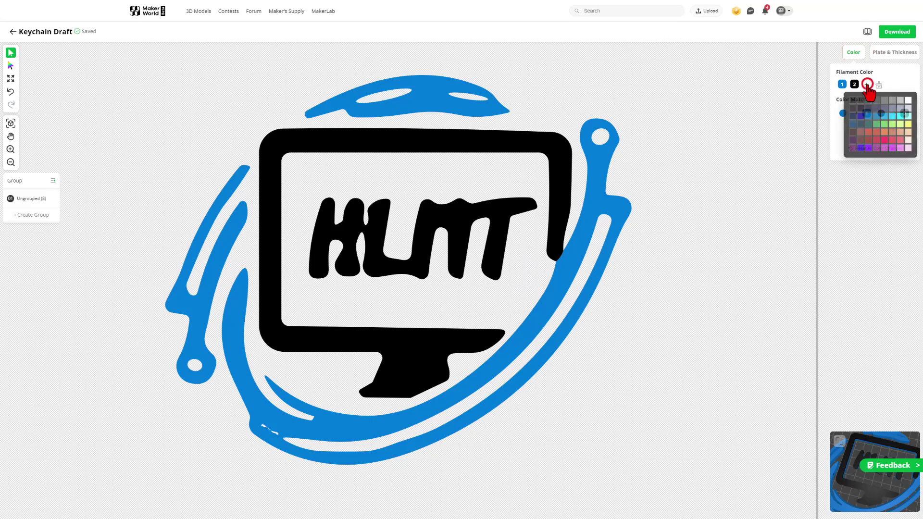
{"action": "left_click", "coordinate": [908, 100]}
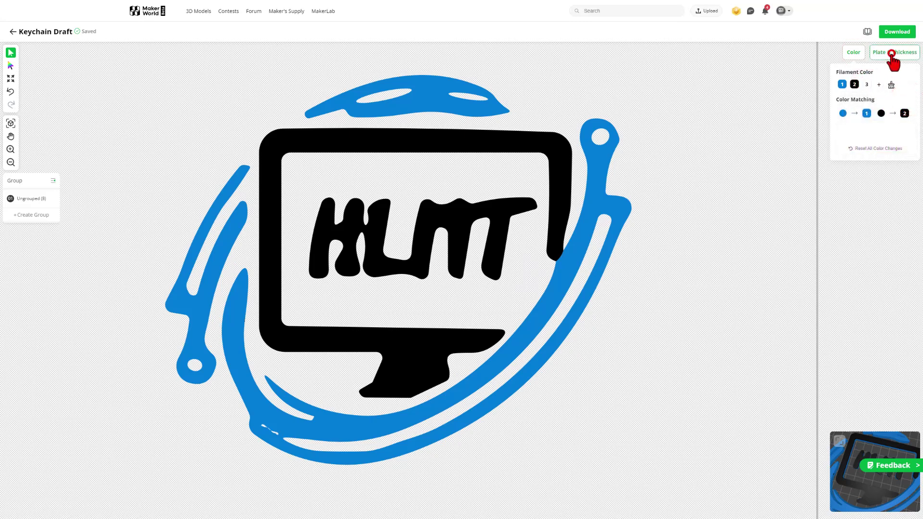
{"action": "left_click", "coordinate": [892, 53]}
{"action": "left_click", "coordinate": [866, 150]}
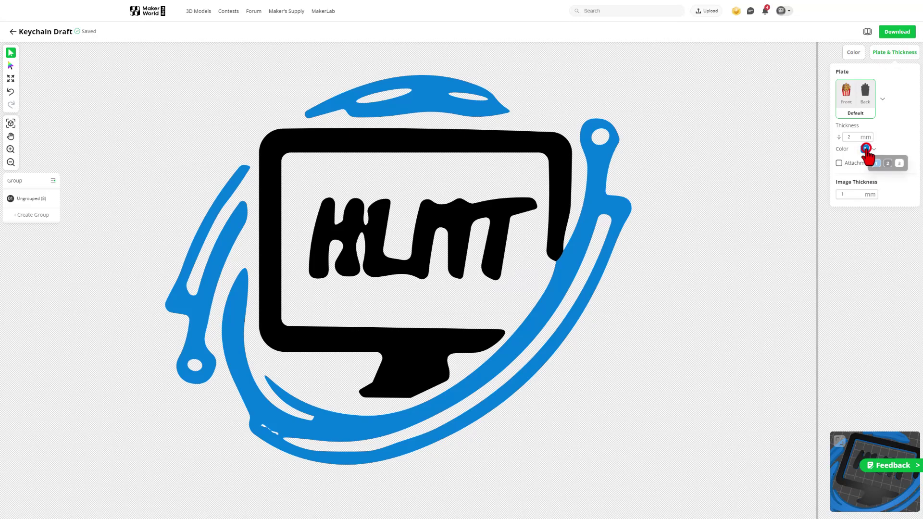
{"action": "left_click", "coordinate": [899, 164]}
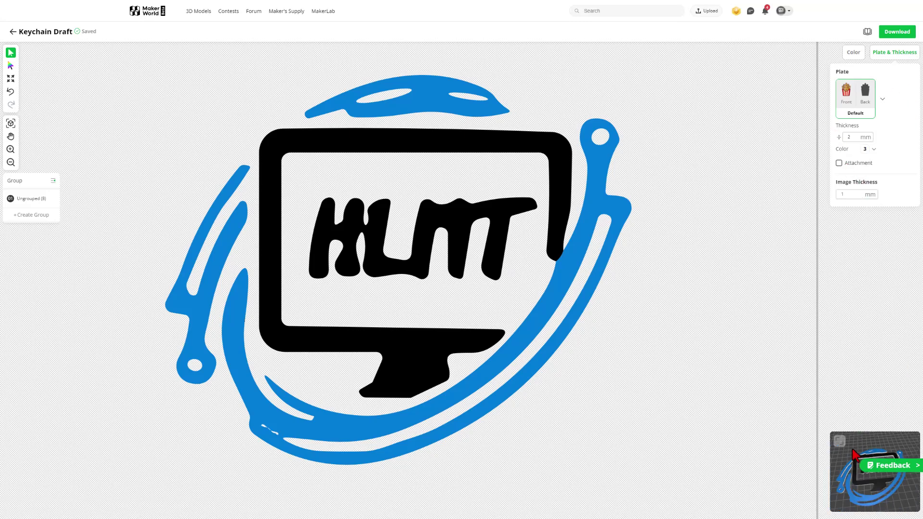
Switch to a Simple Shape plate about 105 × 88 mm and set 3.00 mm corner radius
{"action": "left_click", "coordinate": [713, 376]}
{"action": "left_click_drag", "start_coordinate": [400, 200], "coordinate": [312, 264]}
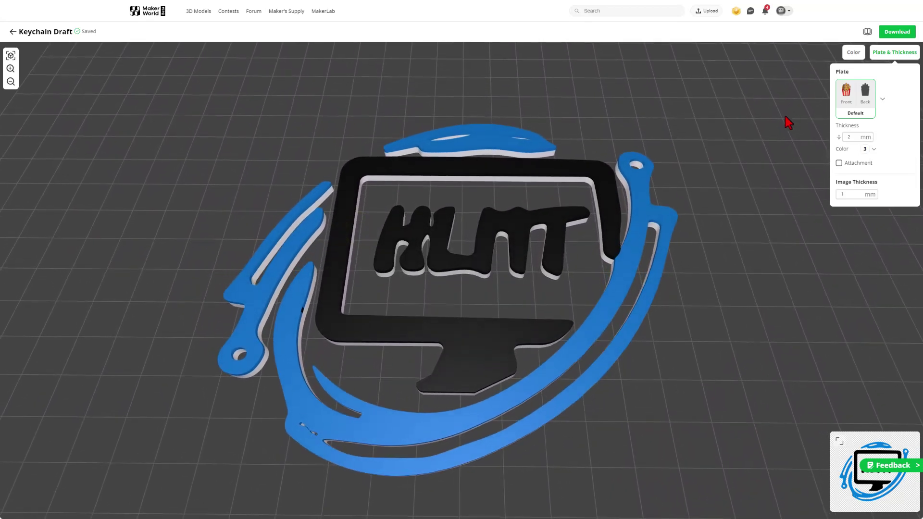
{"action": "left_click", "coordinate": [857, 116]}
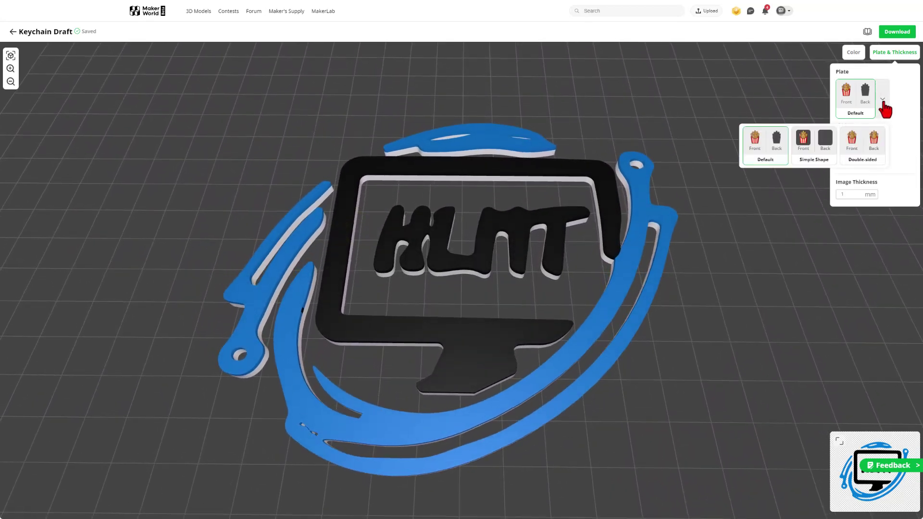
{"action": "left_click", "coordinate": [814, 150]}
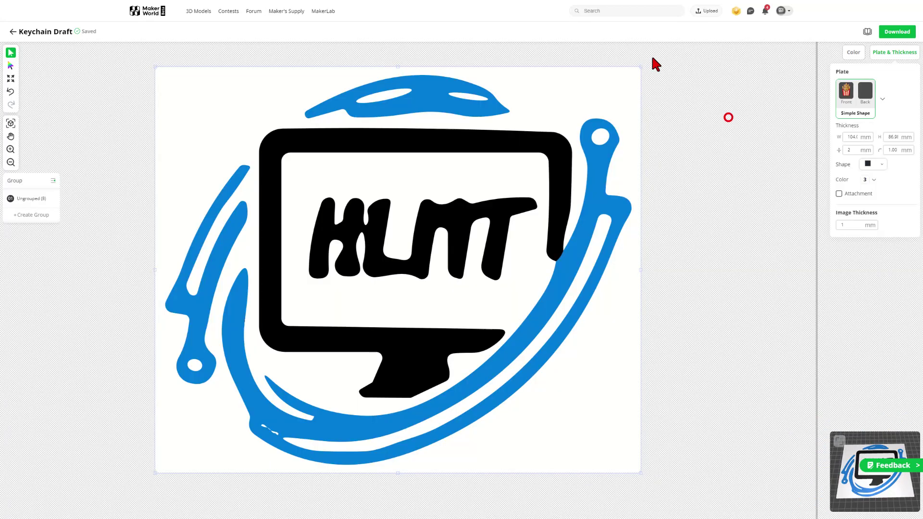
{"action": "left_click_drag", "start_coordinate": [636, 70], "coordinate": [651, 70]}
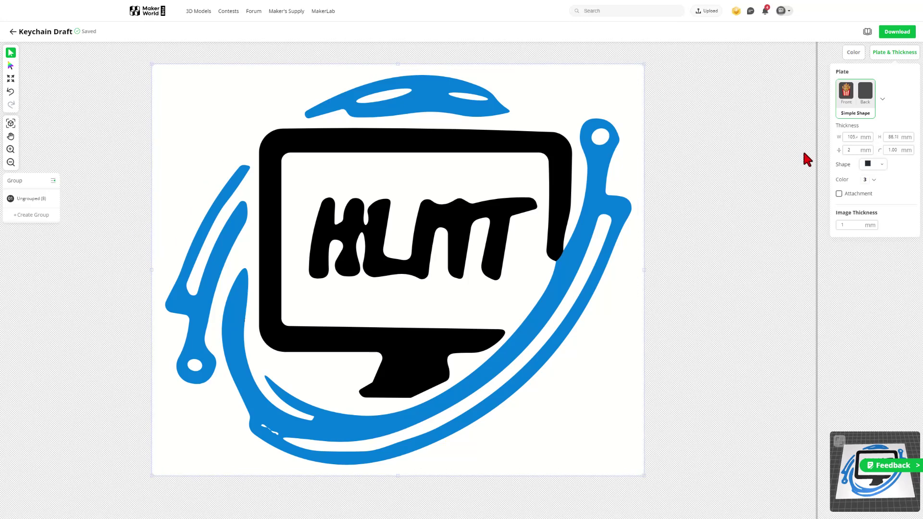
{"action": "double_click", "coordinate": [892, 150]}
Enable a 4.8 mm Hole attachment and place it in the plate's top-left corner
{"action": "left_click", "coordinate": [850, 174]}
{"action": "left_click", "coordinate": [839, 193]}
{"action": "left_click", "coordinate": [903, 194]}
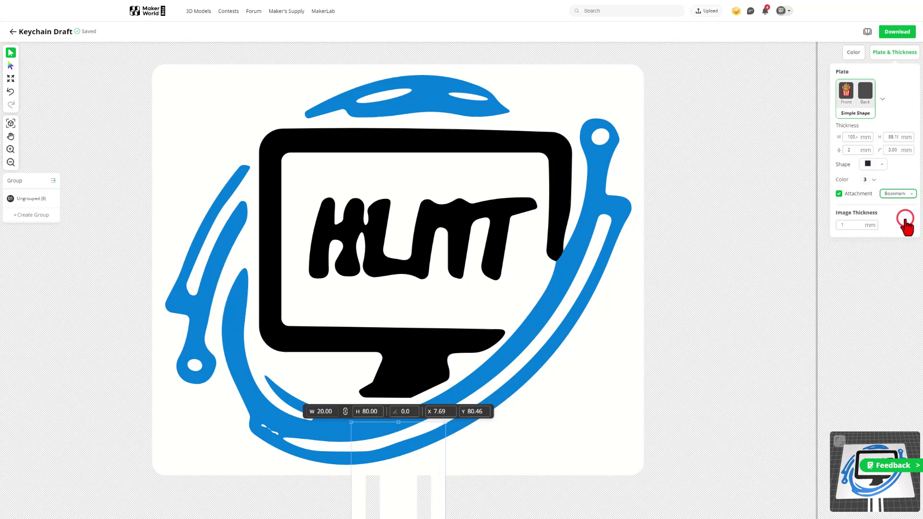
{"action": "left_click", "coordinate": [897, 193]}
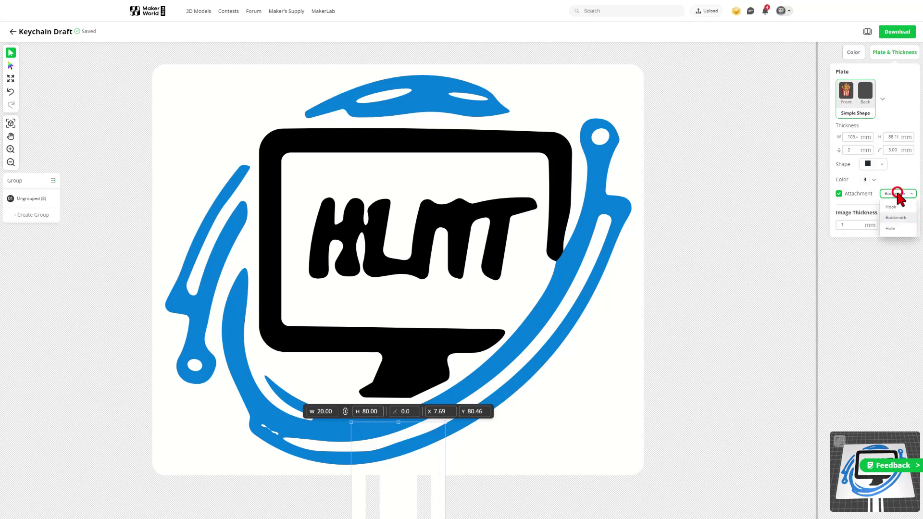
{"action": "left_click", "coordinate": [891, 229]}
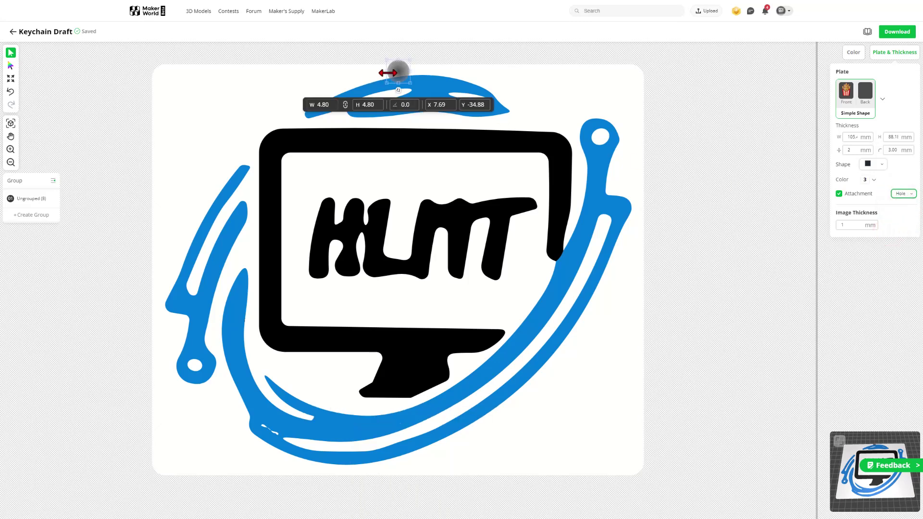
{"action": "left_click_drag", "start_coordinate": [397, 71], "coordinate": [211, 124]}
{"action": "left_click", "coordinate": [740, 313]}
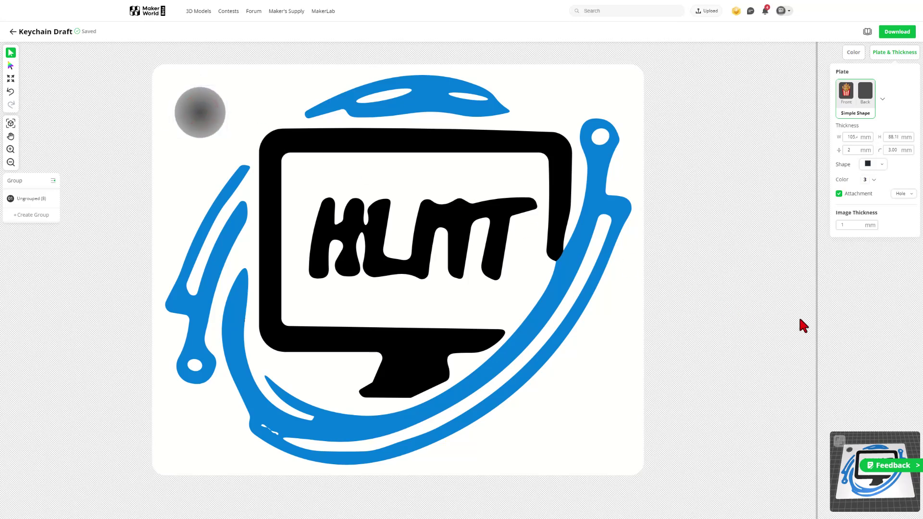
Open the Download Your Make dialog and reveal its 3MF and STL download options
{"action": "left_click", "coordinate": [890, 34]}
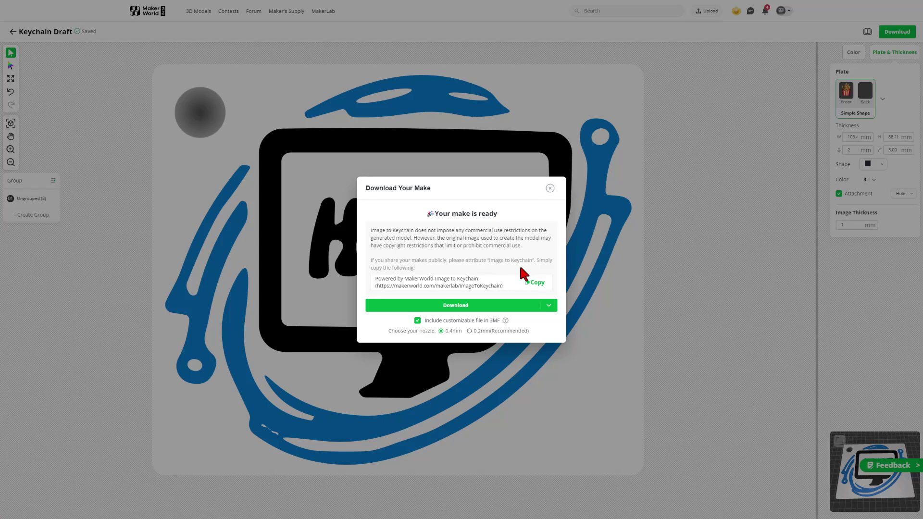
{"action": "mouse_move", "coordinate": [500, 307]}
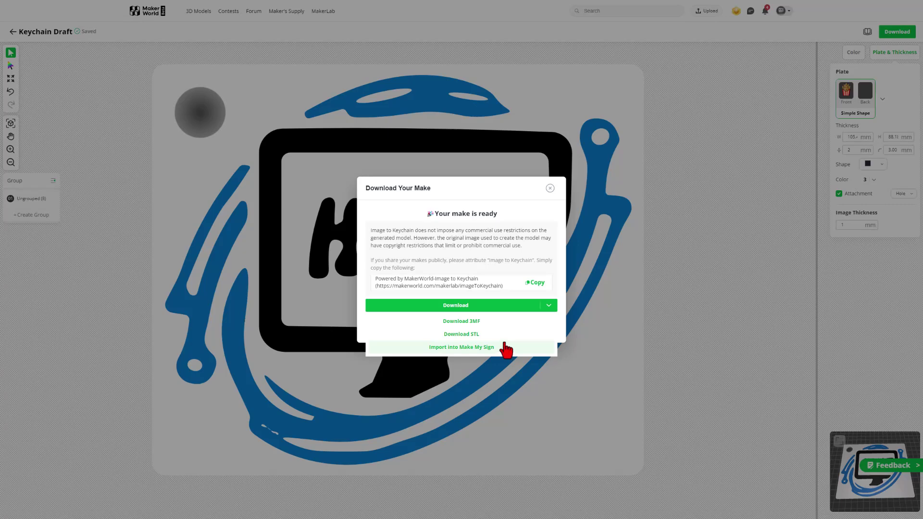
Download the 3MF and save it as Keychain hlmt.3mf in the 3dmodeling folder
{"action": "left_click", "coordinate": [490, 322]}
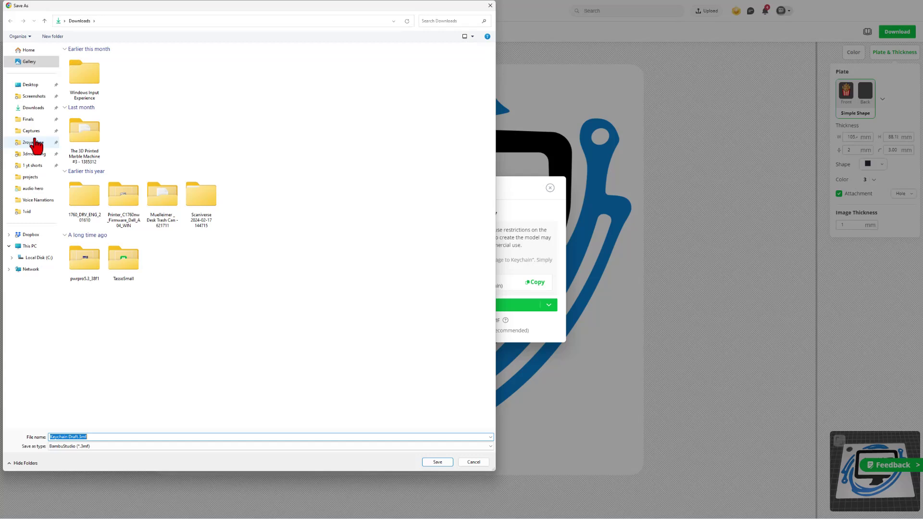
{"action": "left_click", "coordinate": [34, 154]}
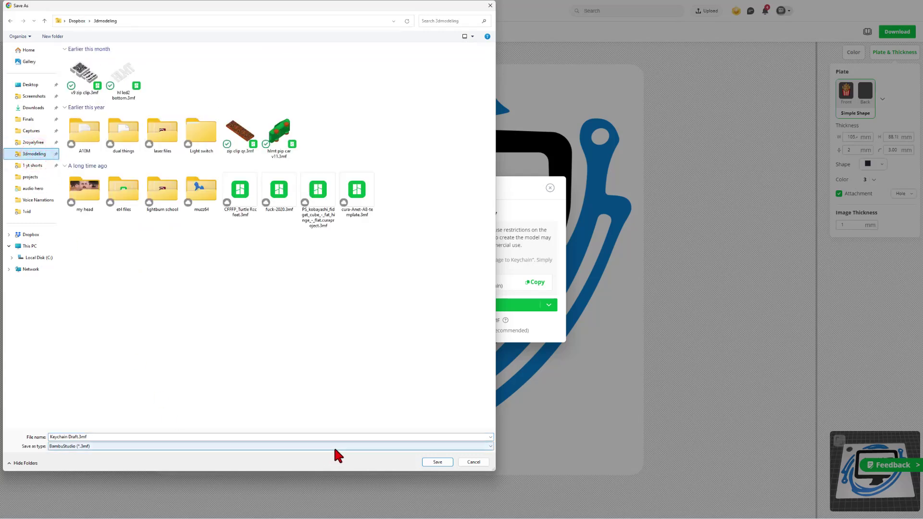
{"action": "left_click_drag", "start_coordinate": [68, 437], "coordinate": [73, 437]}
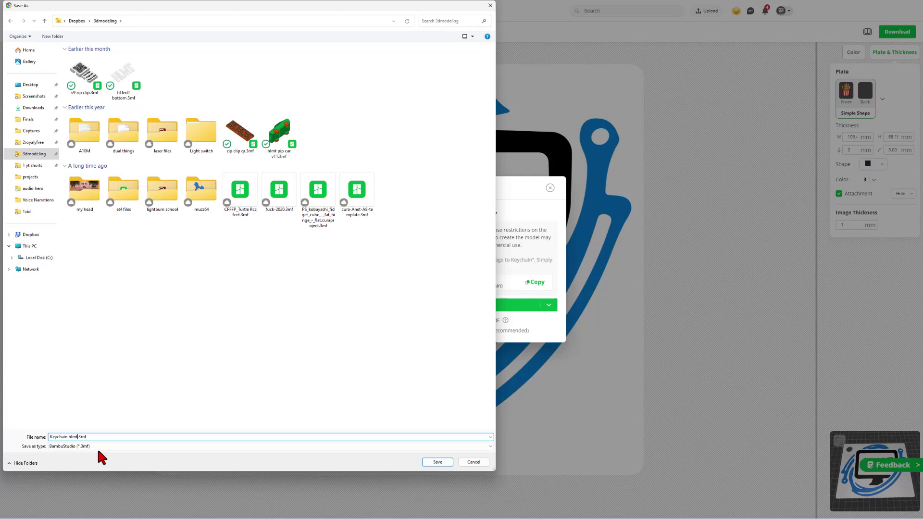
{"action": "left_click", "coordinate": [435, 463]}
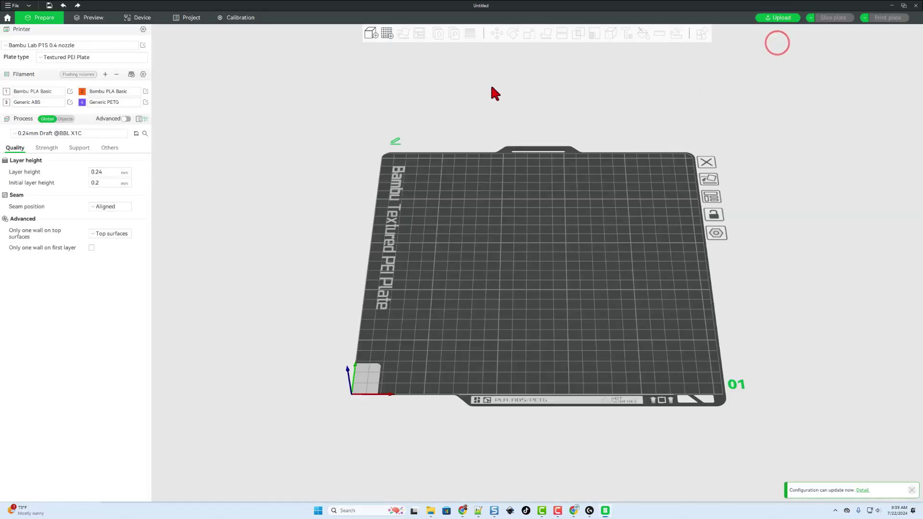
Import Keychain hlmt.3mf from the Dropbox 3dmodeling folder onto the A1 mini plate
{"action": "left_click", "coordinate": [371, 33]}
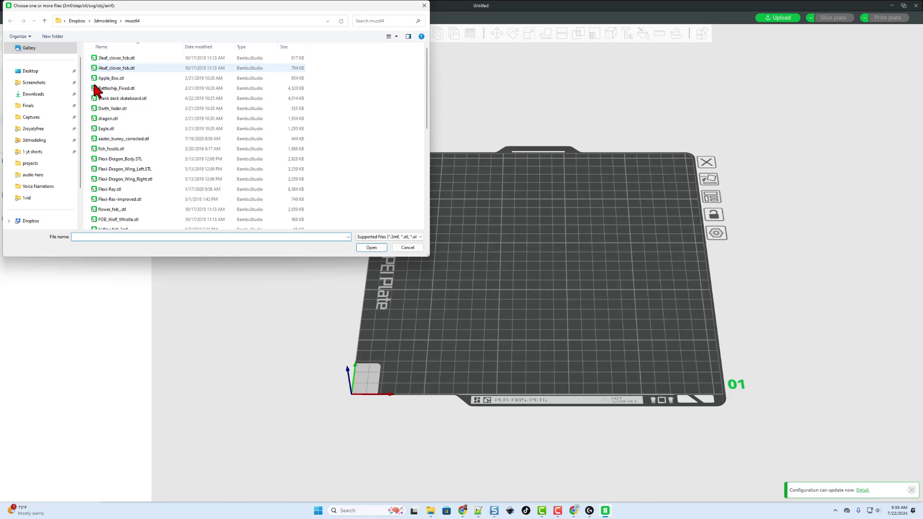
{"action": "left_click", "coordinate": [110, 77]}
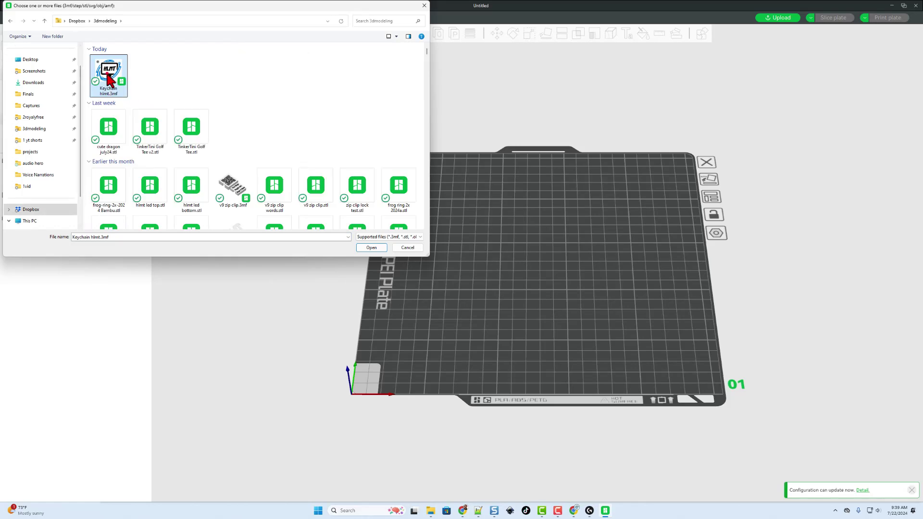
{"action": "double_click", "coordinate": [110, 77]}
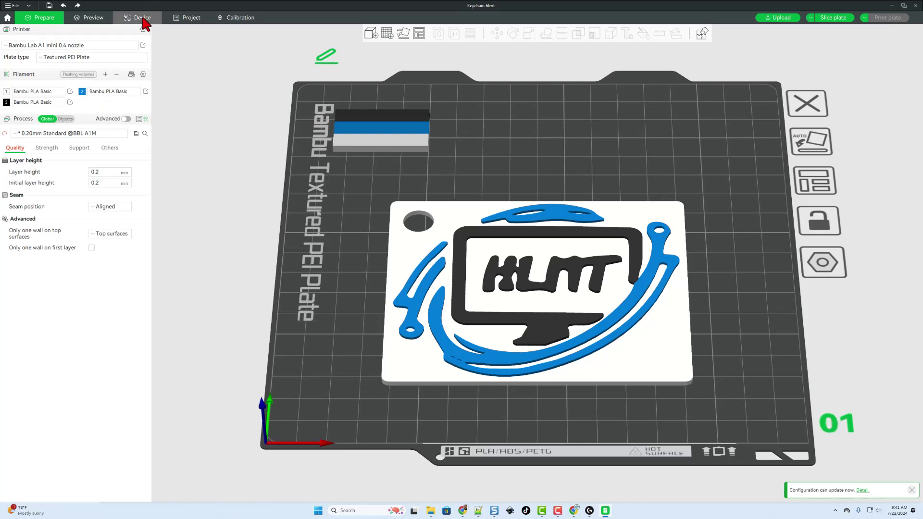
On the Device page, set AMS slot 3 to blue Generic PLA and confirm
{"action": "left_click", "coordinate": [143, 22]}
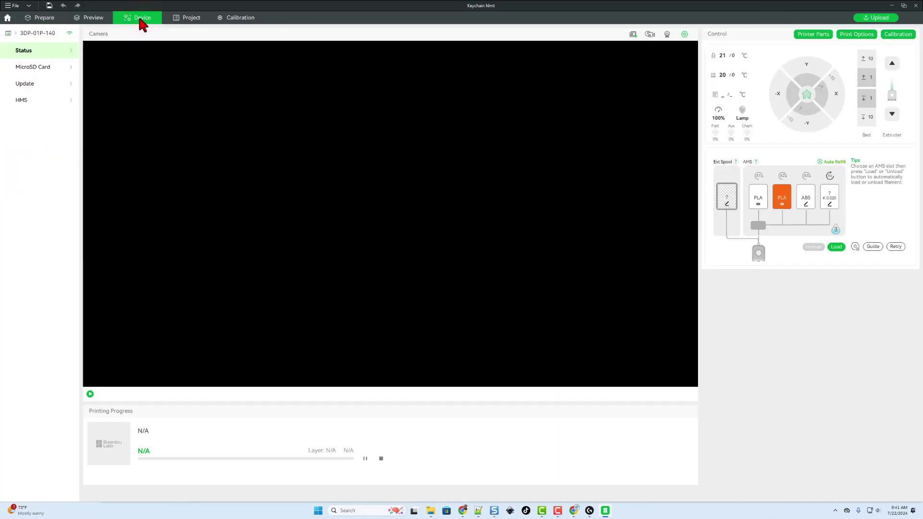
{"action": "left_click", "coordinate": [804, 200]}
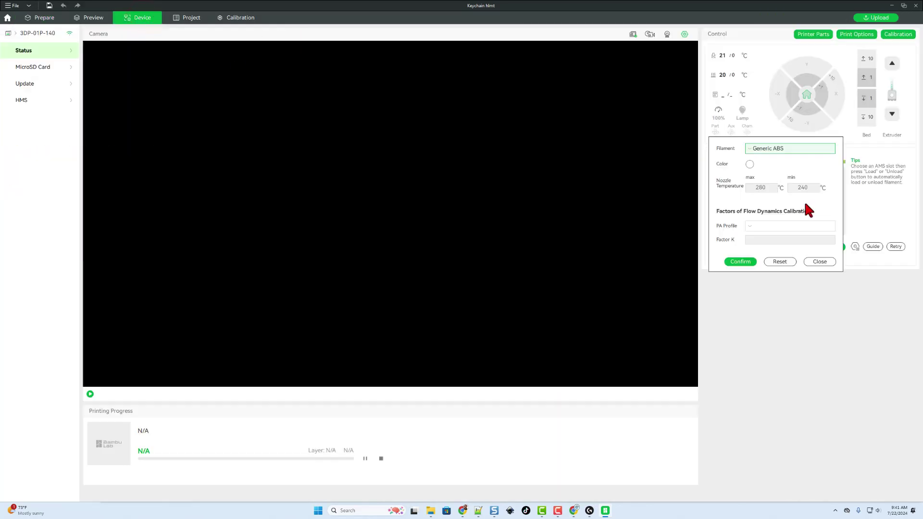
{"action": "left_click", "coordinate": [770, 150]}
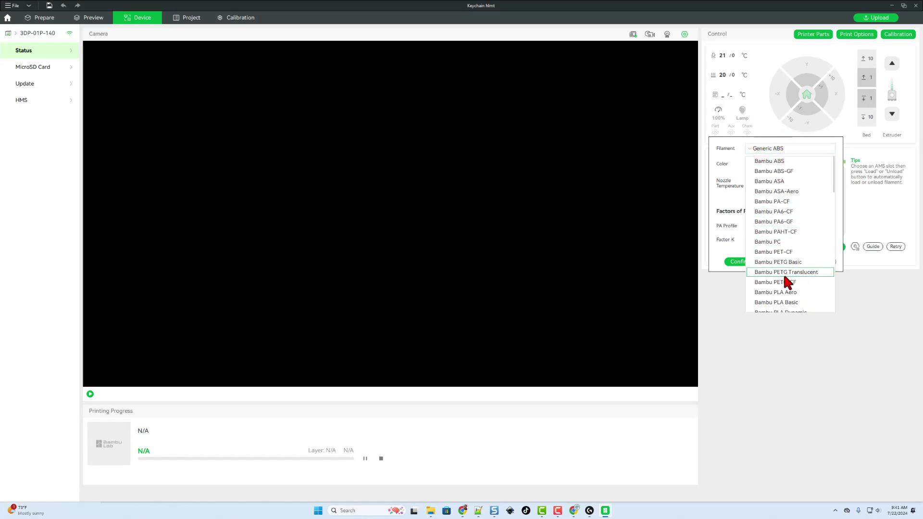
{"action": "scroll", "coordinate": [784, 276], "scroll_direction": "down", "scroll_amount": 3}
{"action": "scroll", "coordinate": [786, 279], "scroll_direction": "down", "scroll_amount": 6}
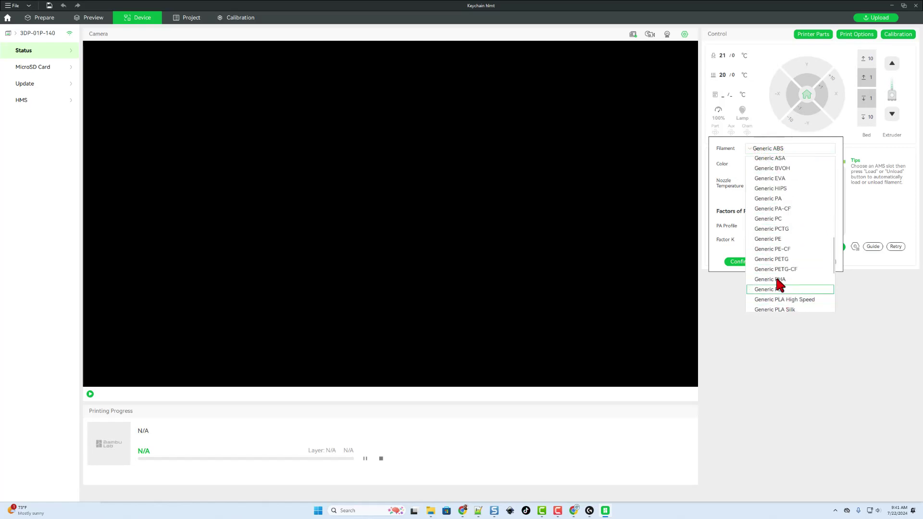
{"action": "left_click", "coordinate": [781, 282]}
{"action": "left_click", "coordinate": [748, 165]}
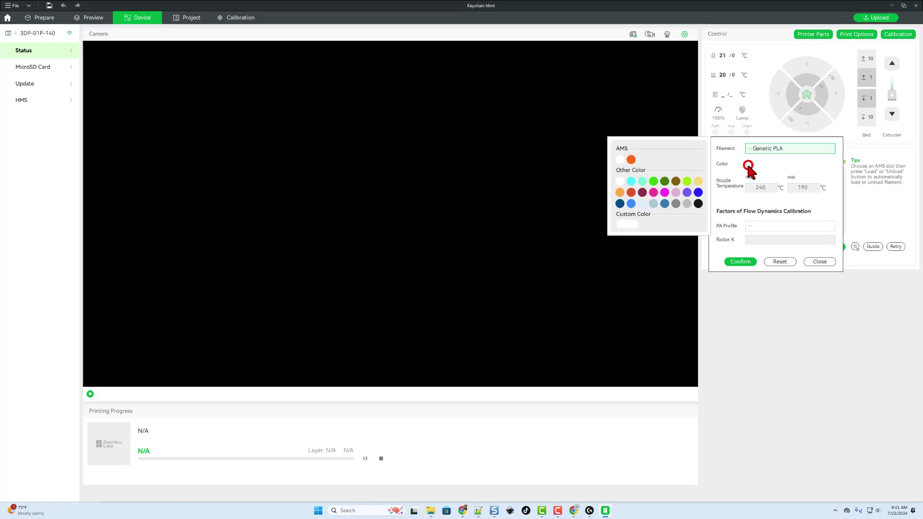
{"action": "left_click", "coordinate": [630, 205]}
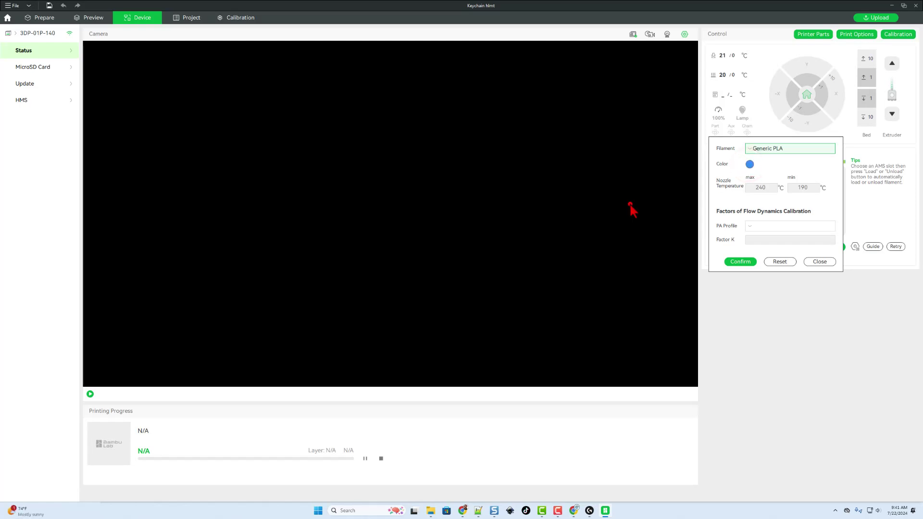
{"action": "left_click", "coordinate": [738, 261]}
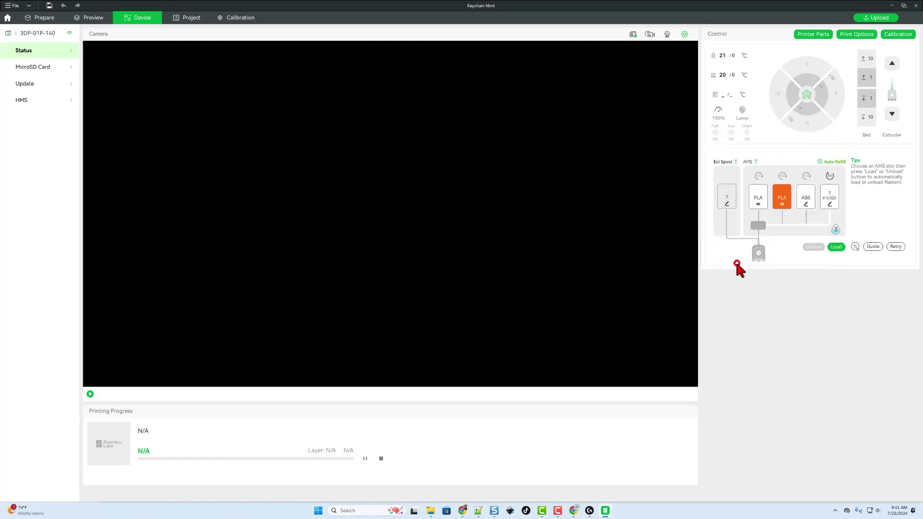
Set AMS slot 4 to Generic PLA with a dark colour and confirm
{"action": "left_click", "coordinate": [829, 203]}
{"action": "left_click", "coordinate": [762, 148]}
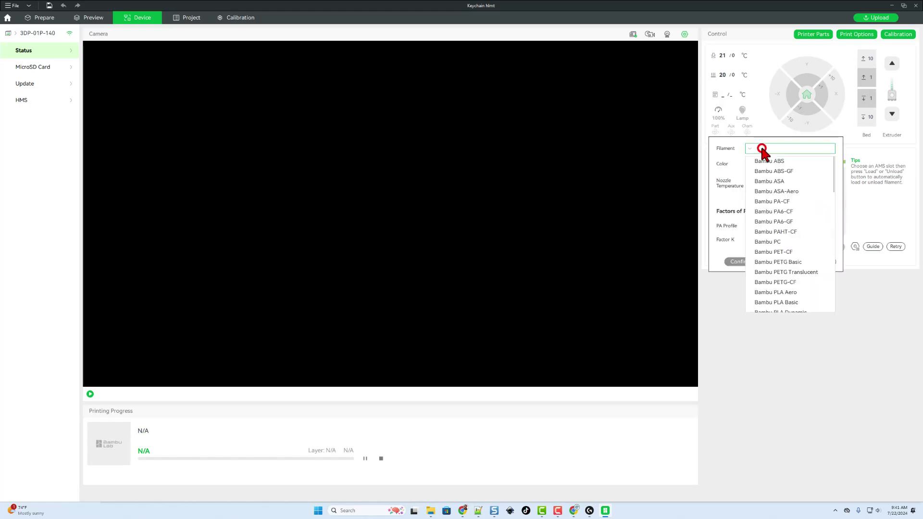
{"action": "scroll", "coordinate": [772, 229], "scroll_direction": "down", "scroll_amount": 10}
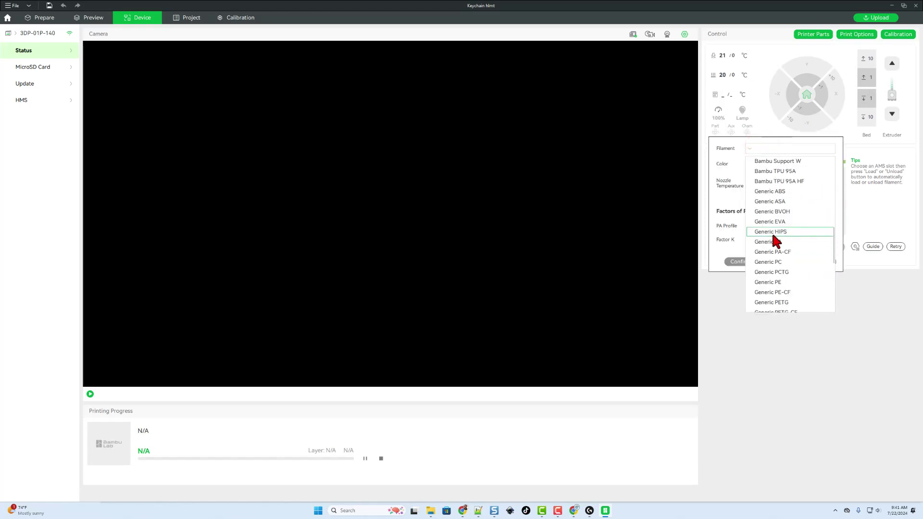
{"action": "scroll", "coordinate": [771, 232], "scroll_direction": "down", "scroll_amount": 5}
{"action": "left_click", "coordinate": [769, 199]}
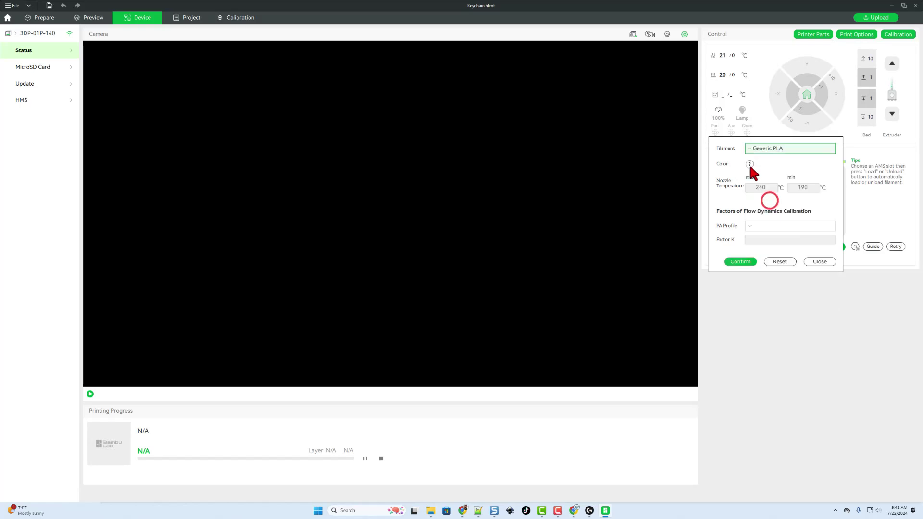
{"action": "left_click", "coordinate": [749, 164]}
{"action": "left_click", "coordinate": [696, 202]}
{"action": "left_click", "coordinate": [744, 262]}
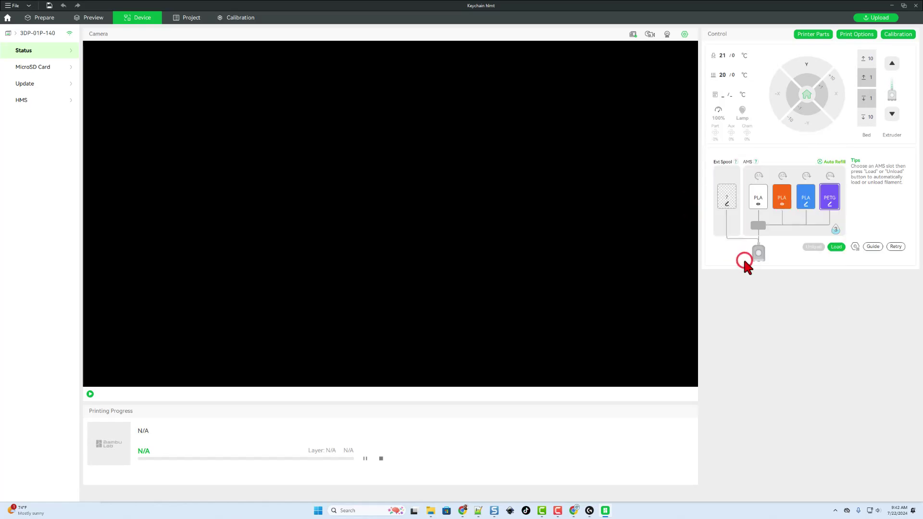
Back on Prepare, resync the project filaments with the AMS
{"action": "left_click", "coordinate": [42, 18]}
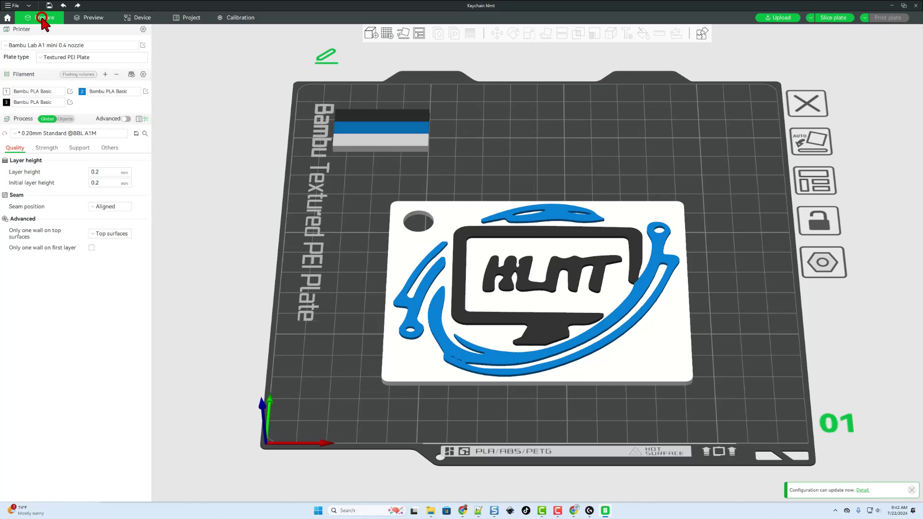
{"action": "left_click", "coordinate": [131, 75]}
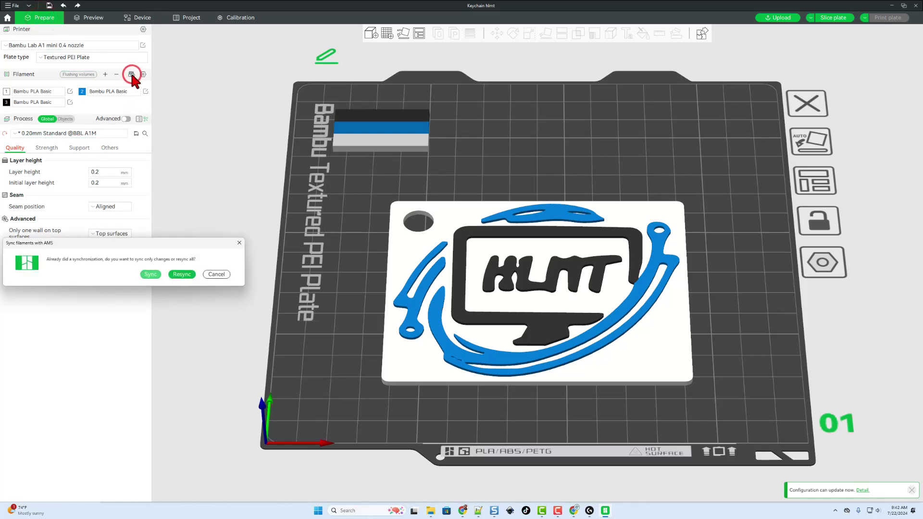
{"action": "left_click", "coordinate": [181, 275]}
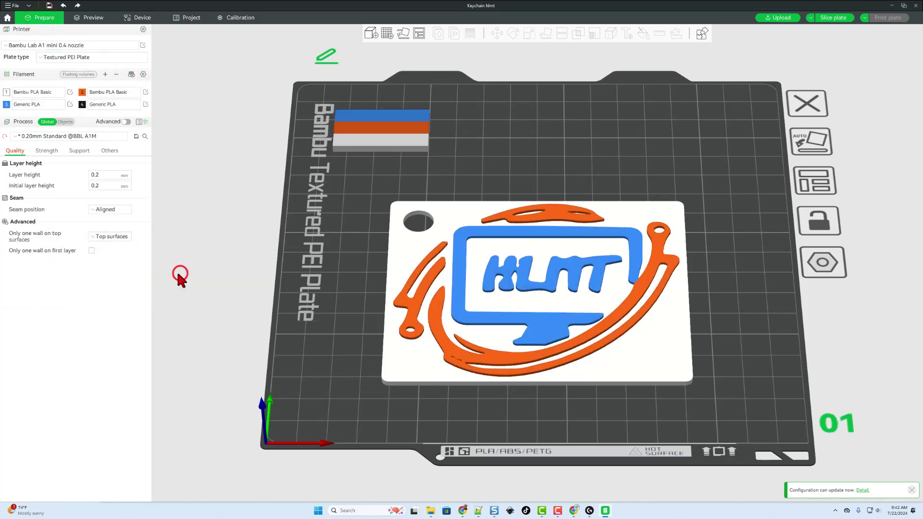
In the Objects list, assign black filament 4 to parts undefined-303, -307 and -311
{"action": "left_click", "coordinate": [64, 122]}
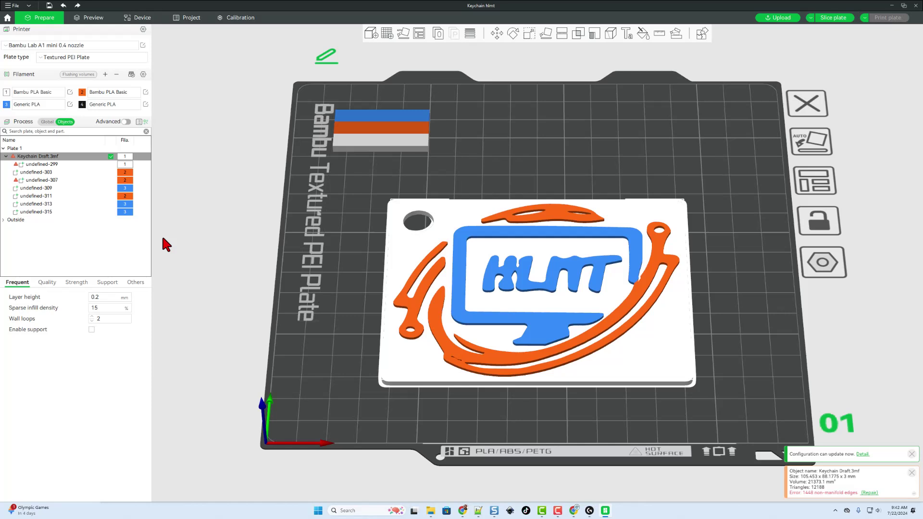
{"action": "left_click", "coordinate": [126, 172]}
{"action": "left_click", "coordinate": [126, 173]}
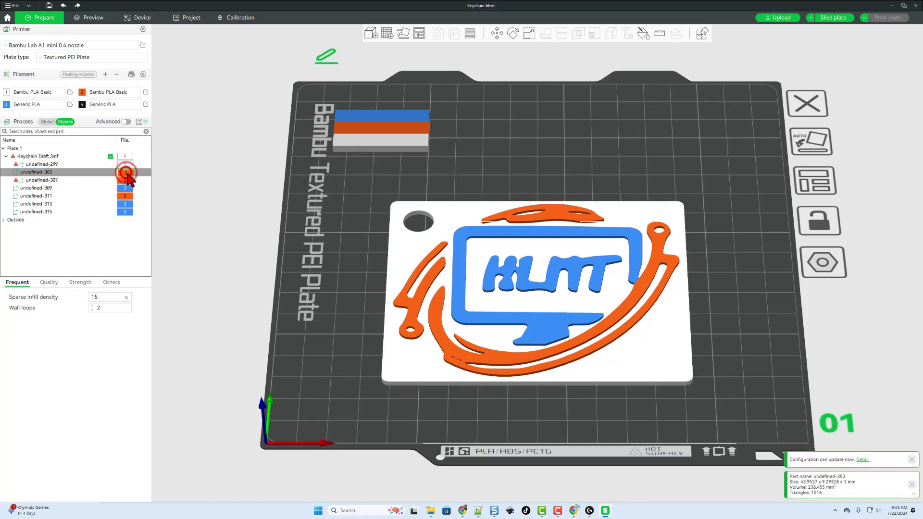
{"action": "left_click", "coordinate": [126, 218]}
{"action": "left_click", "coordinate": [125, 180]}
{"action": "left_click", "coordinate": [126, 181]}
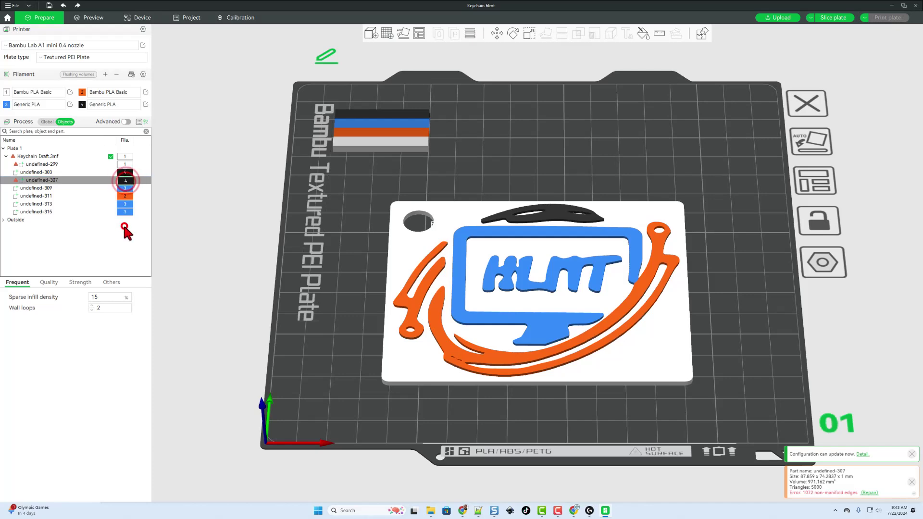
{"action": "left_click", "coordinate": [126, 226]}
{"action": "left_click", "coordinate": [133, 197]}
{"action": "left_click", "coordinate": [133, 197]}
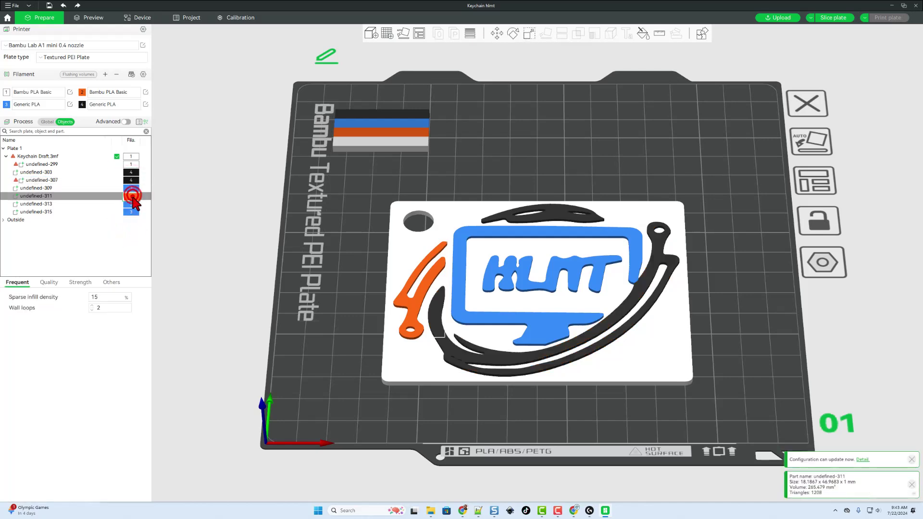
{"action": "left_click", "coordinate": [126, 241]}
{"action": "left_click_drag", "start_coordinate": [697, 307], "coordinate": [685, 265]}
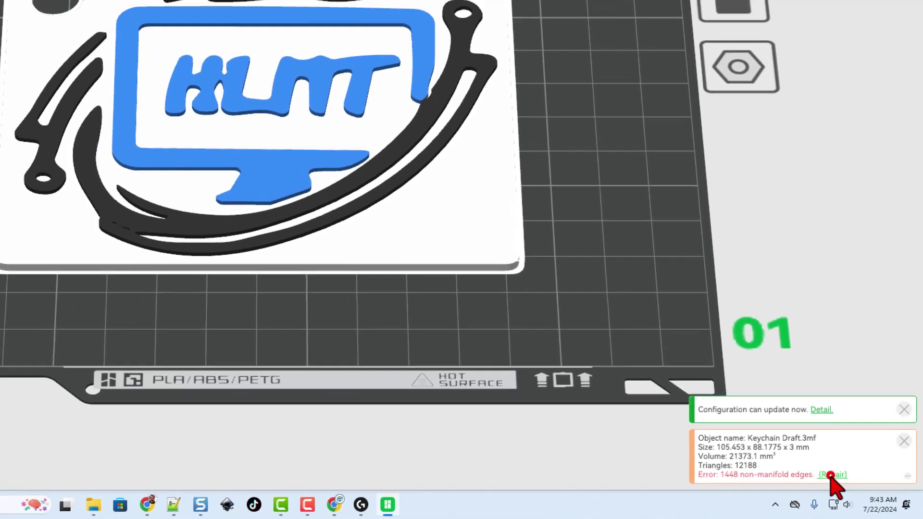
Repair the non-manifold edges and switch to Bambu Lab P1S 0.4 nozzle, discarding modified values
{"action": "left_click", "coordinate": [823, 470]}
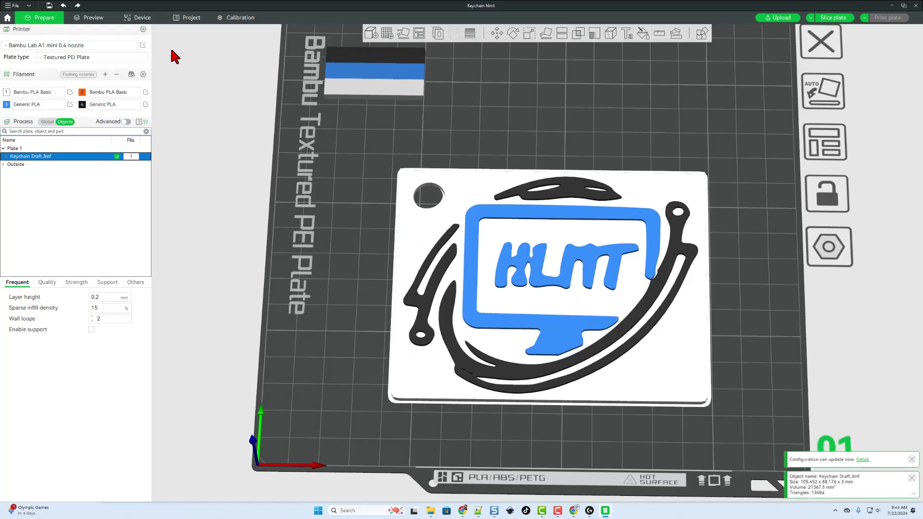
{"action": "left_click", "coordinate": [99, 47]}
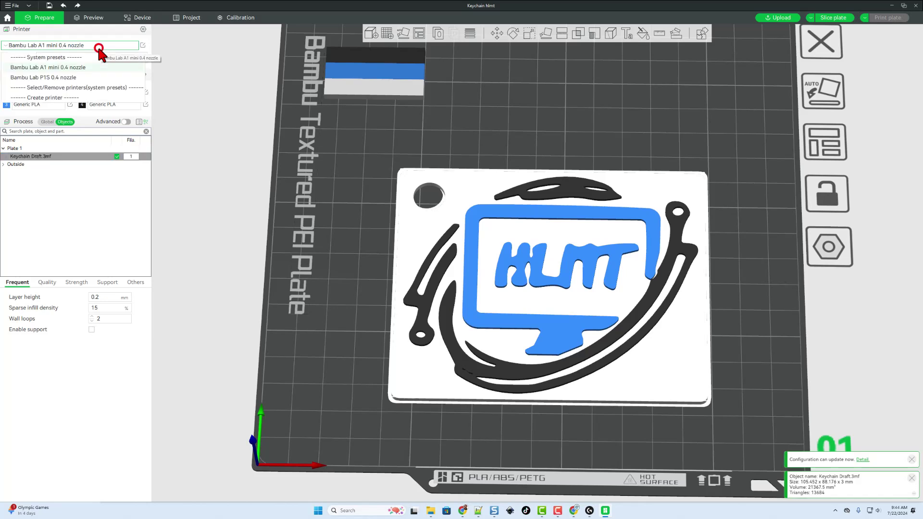
{"action": "left_click", "coordinate": [83, 77]}
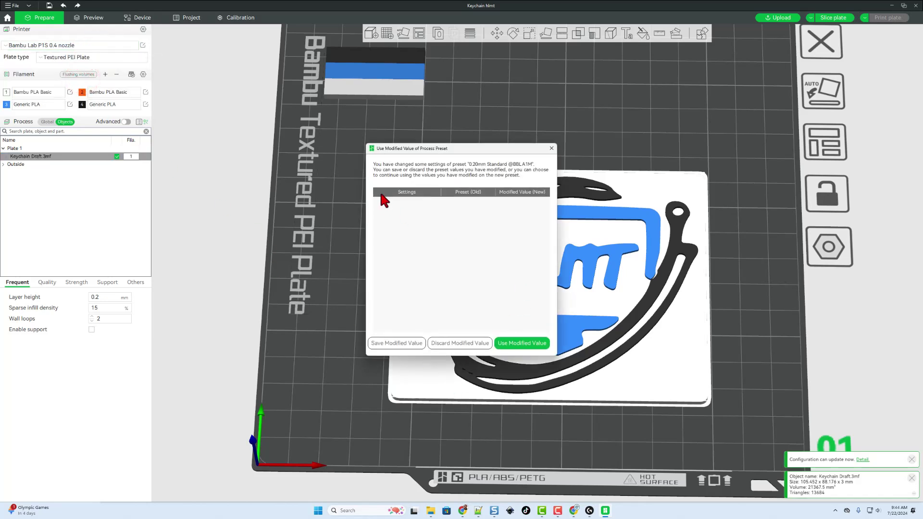
{"action": "left_click", "coordinate": [466, 344]}
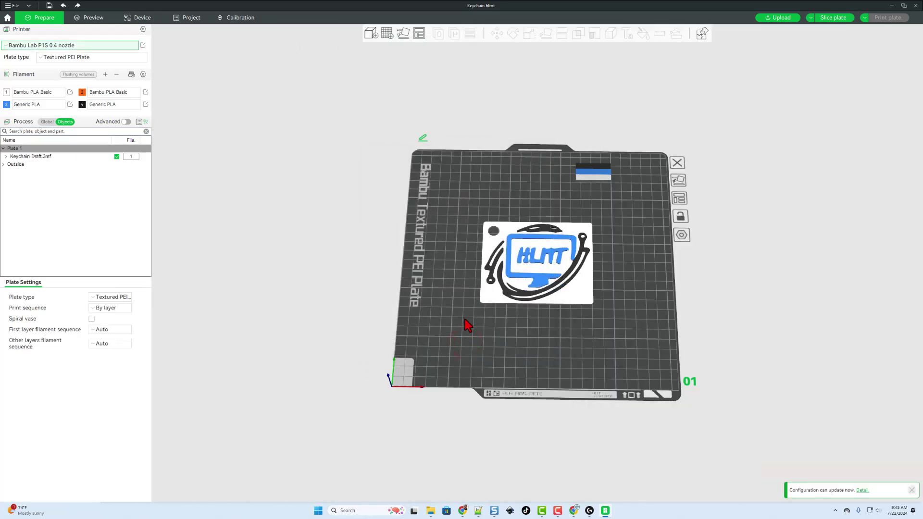
Scale the keychain uniformly to 60 mm wide, correcting an initial 70 mm entry
{"action": "left_click", "coordinate": [504, 268]}
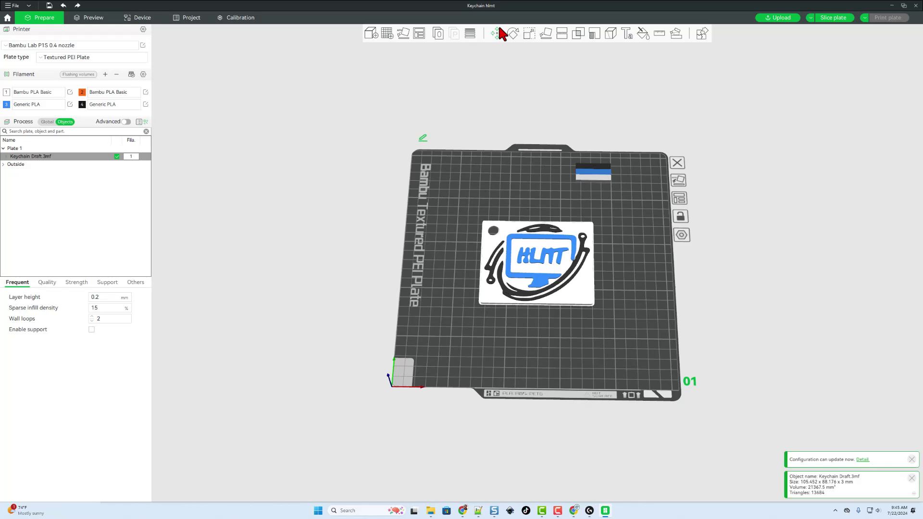
{"action": "left_click", "coordinate": [528, 33]}
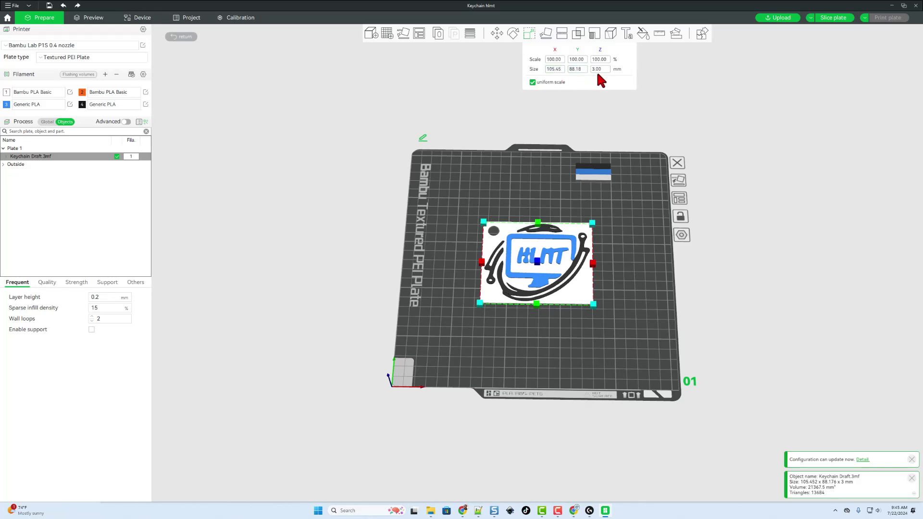
{"action": "left_click", "coordinate": [561, 69]}
{"action": "type", "text": "70"}
{"action": "key", "text": "Return"}
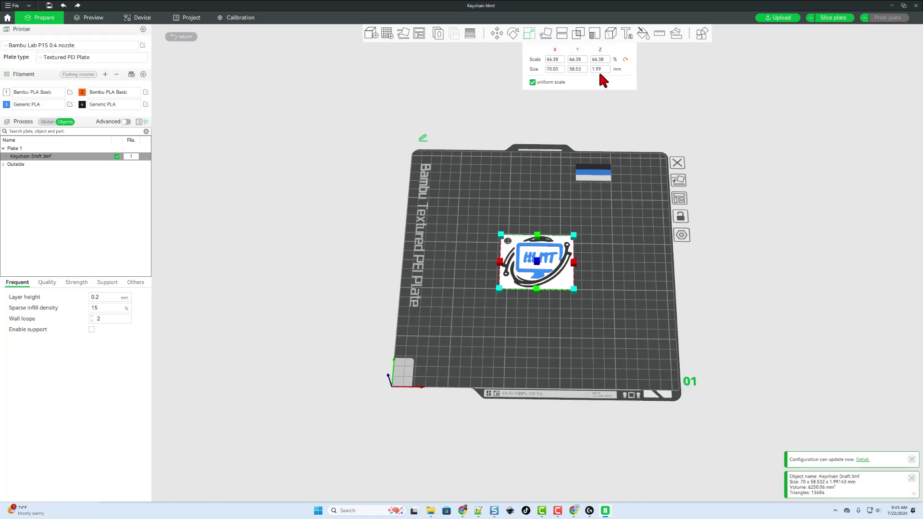
{"action": "left_click", "coordinate": [557, 71]}
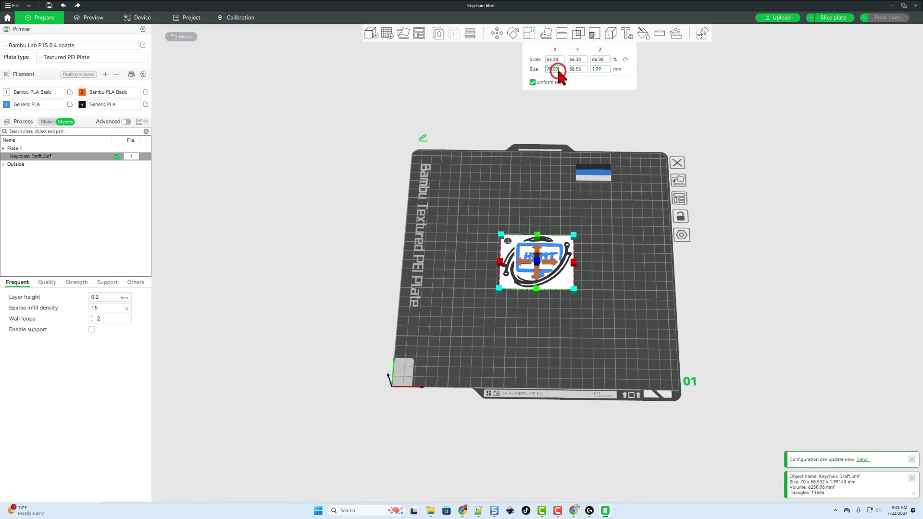
{"action": "type", "text": "60"}
{"action": "key", "text": "Return"}
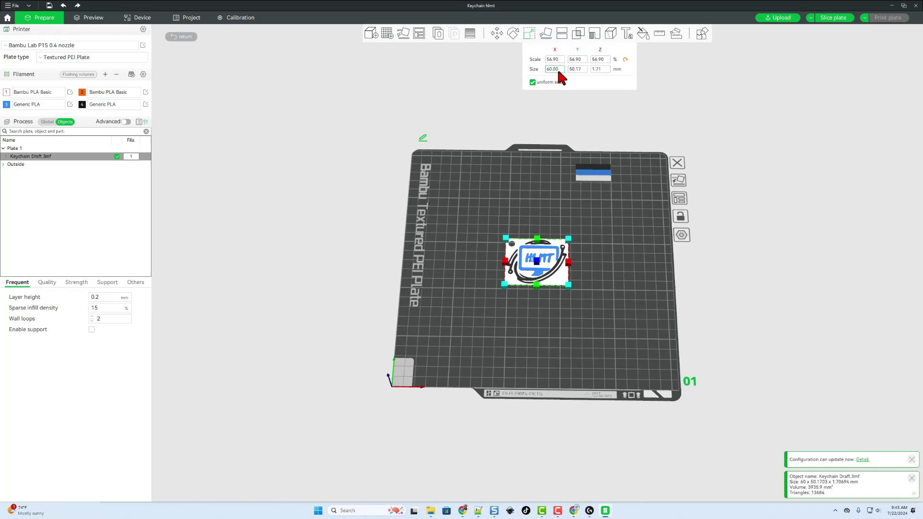
Set the keychain's Z size to 2.5 mm, giving 60 × 50.17 × 2.50 mm
{"action": "scroll", "coordinate": [619, 315], "scroll_direction": "up", "scroll_amount": 5}
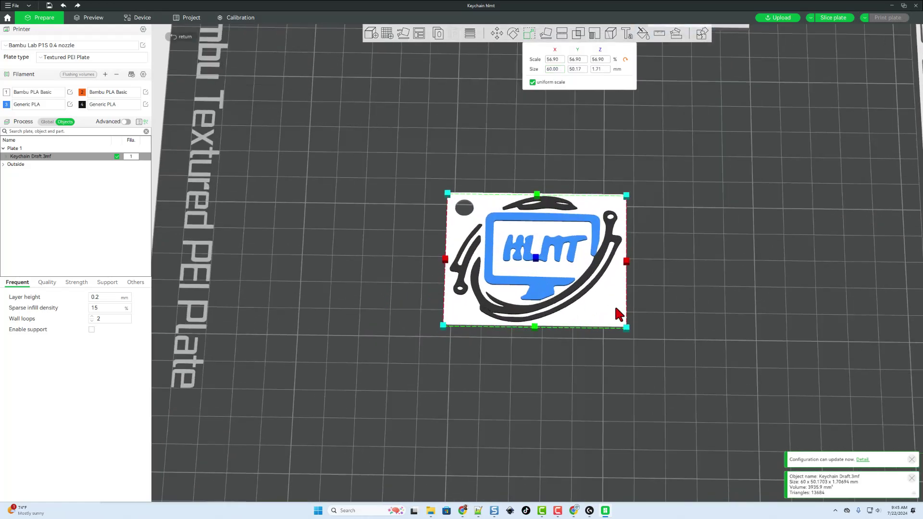
{"action": "left_click_drag", "start_coordinate": [658, 309], "coordinate": [664, 307]}
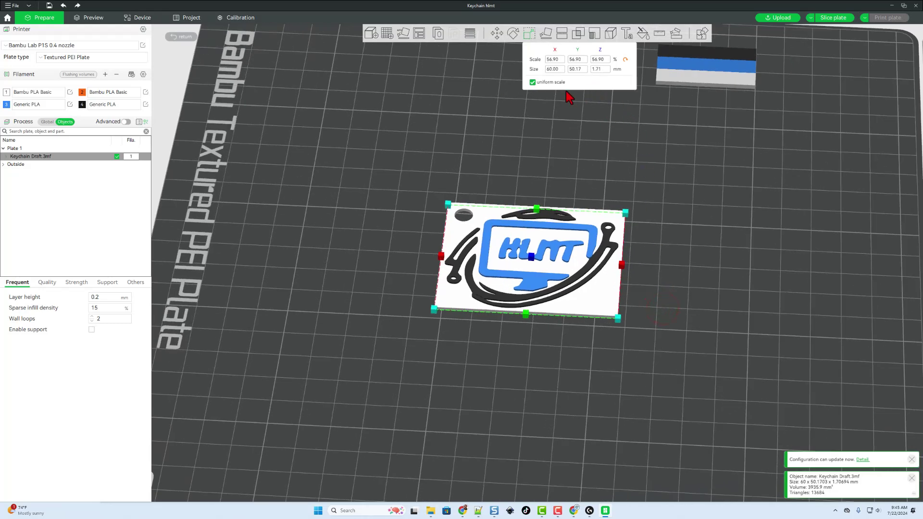
{"action": "type", "text": "2"}
{"action": "key", "text": "Return"}
{"action": "left_click", "coordinate": [598, 69]}
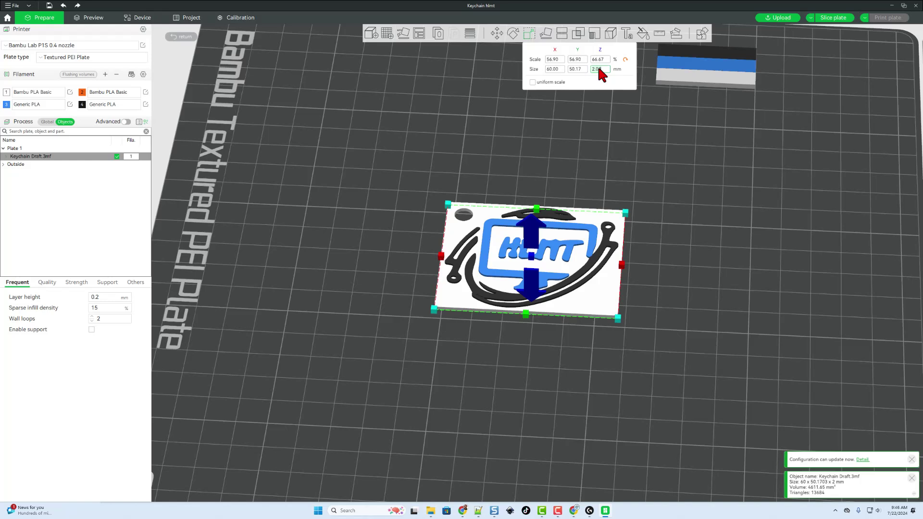
{"action": "type", "text": "2.5"}
{"action": "key", "text": "Return"}
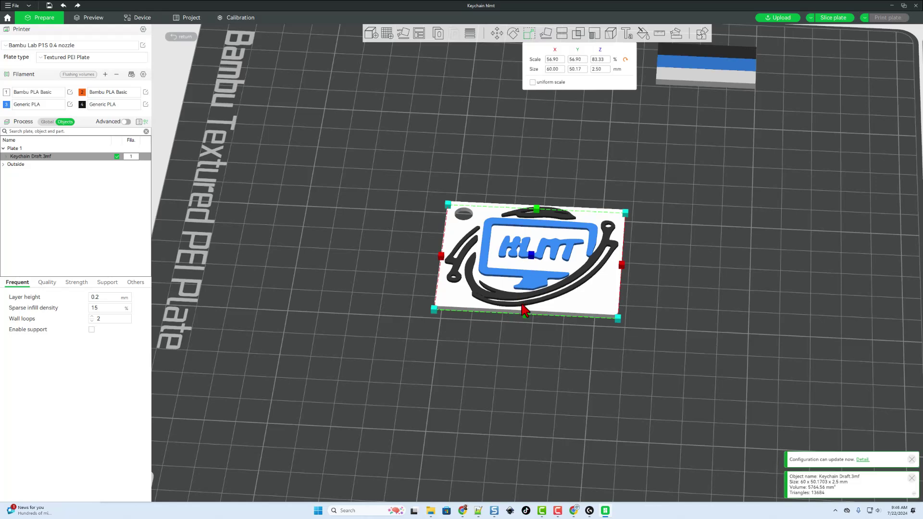
{"action": "left_click", "coordinate": [321, 273]}
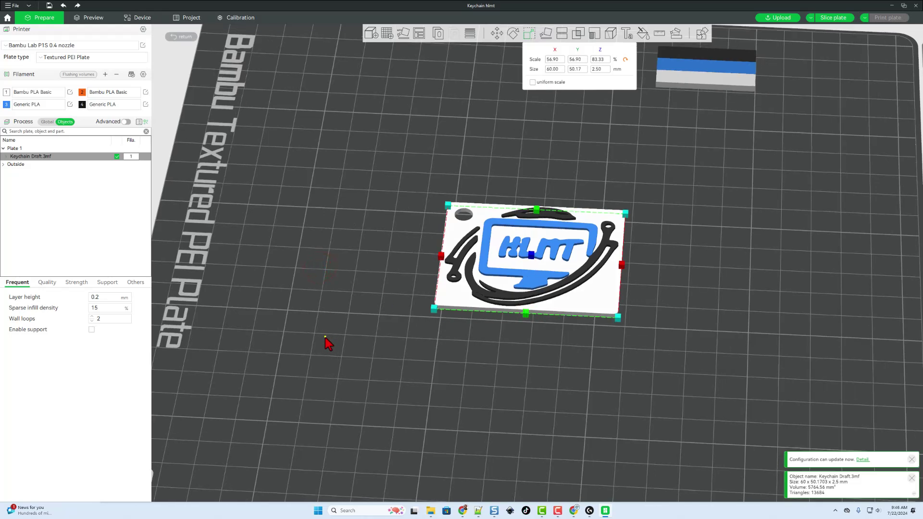
{"action": "left_click_drag", "start_coordinate": [326, 337], "coordinate": [326, 308]}
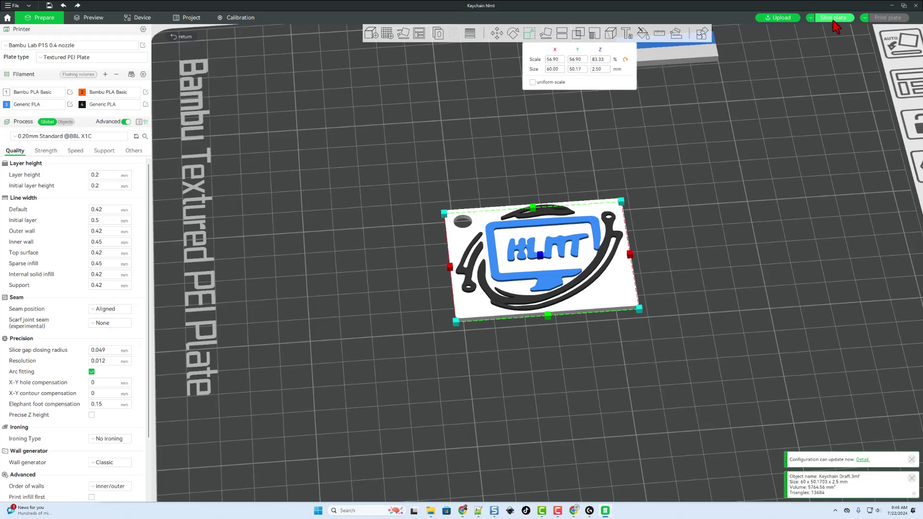
Slice the plate and send the 29m29s, 9.18 g keychain job to the printer
{"action": "left_click", "coordinate": [833, 19]}
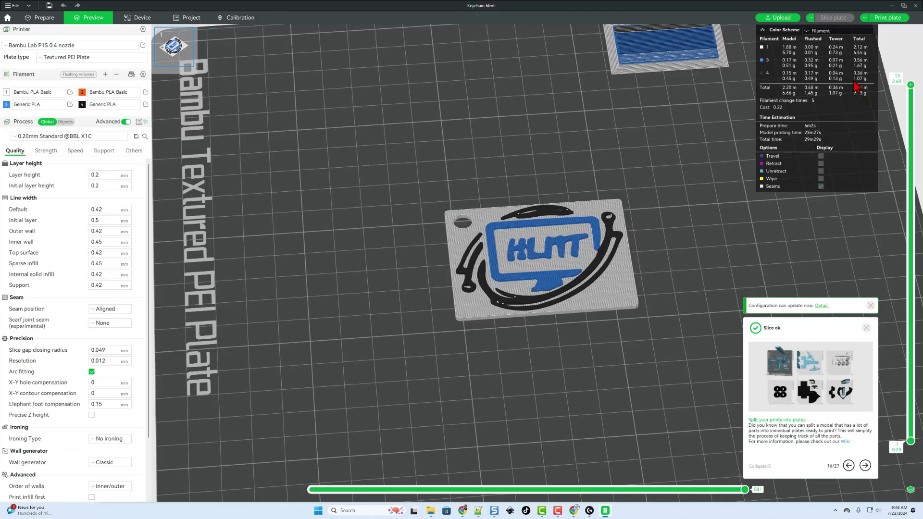
{"action": "left_click", "coordinate": [887, 19]}
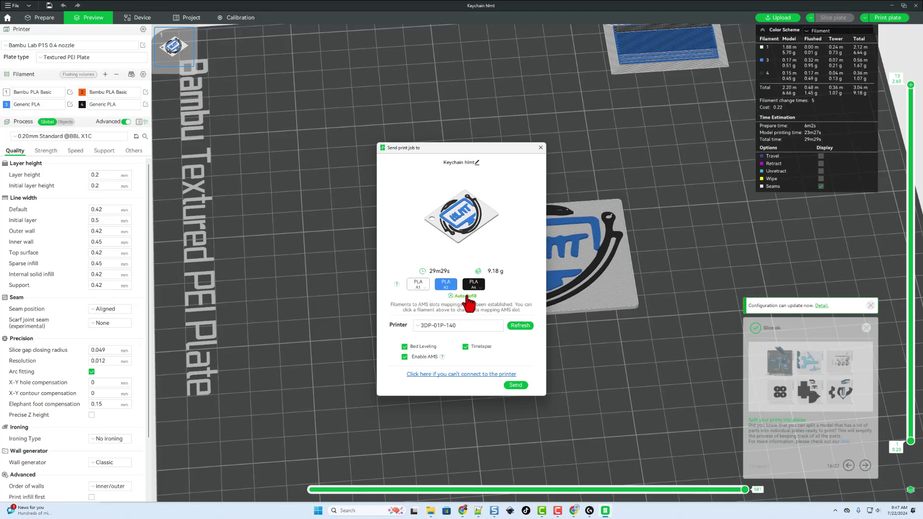
{"action": "left_click", "coordinate": [515, 385]}
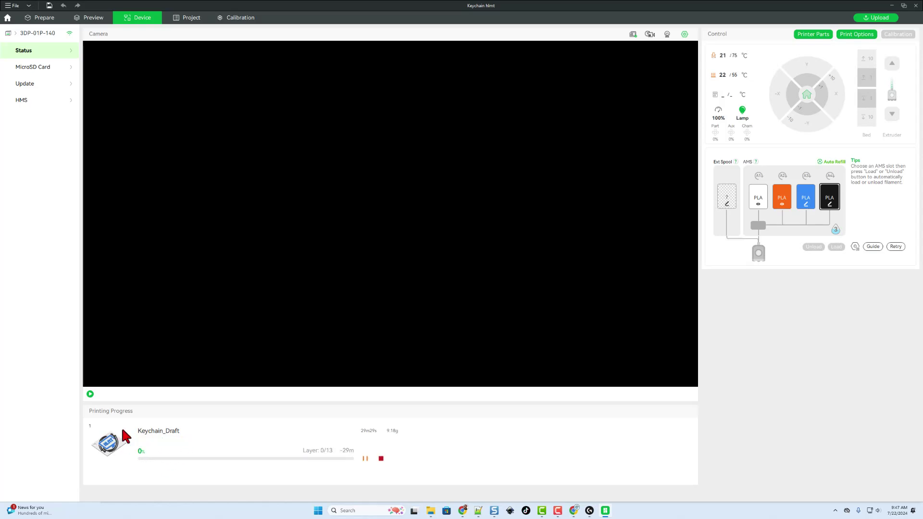
Start the printer's live camera feed on the Device tab
{"action": "left_click", "coordinate": [89, 394]}
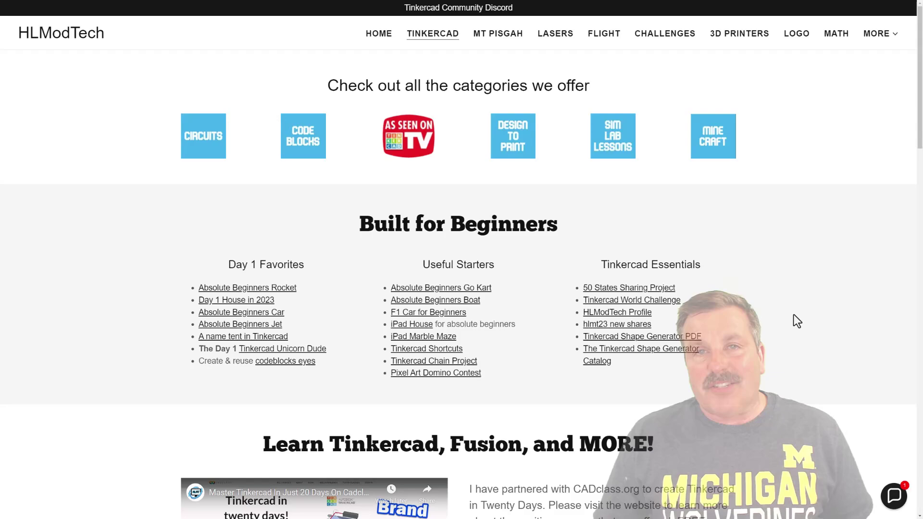
{"action": "scroll", "coordinate": [794, 317], "scroll_direction": "down", "scroll_amount": 4}
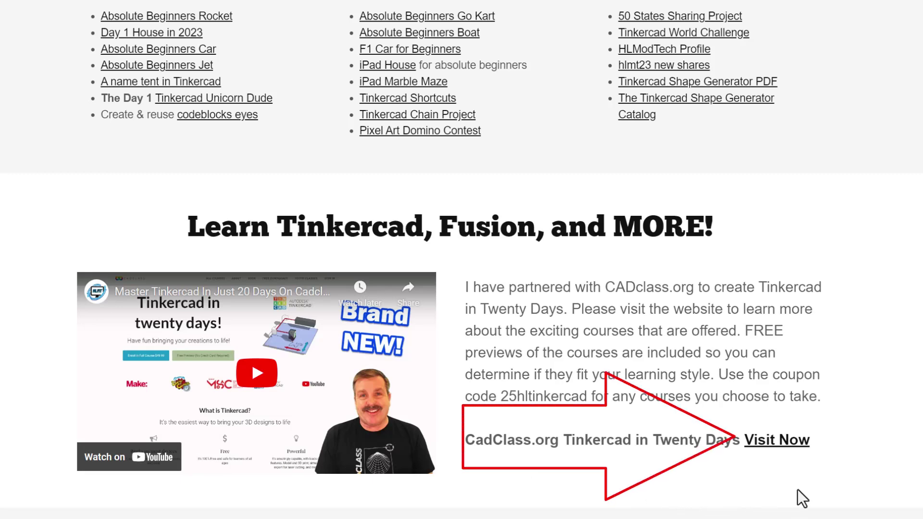
{"action": "scroll", "coordinate": [808, 491], "scroll_direction": "up", "scroll_amount": 3}
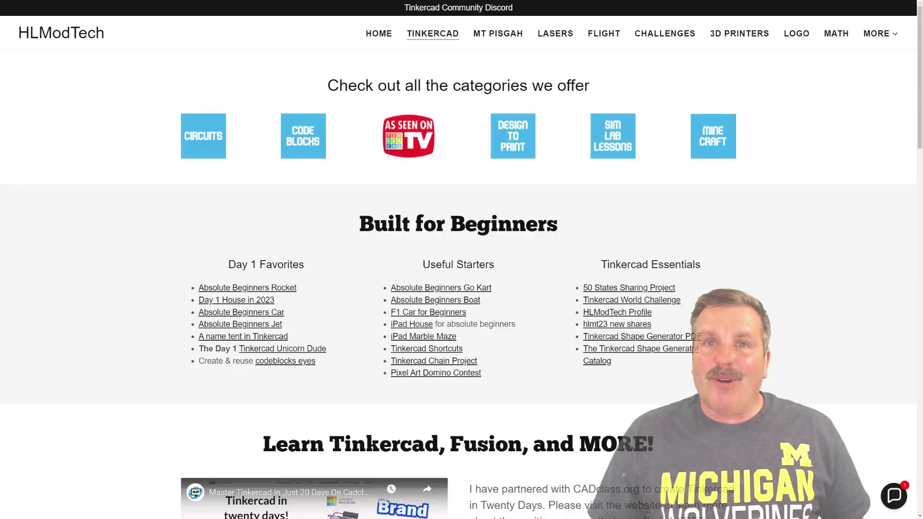
{"action": "left_click", "coordinate": [894, 496]}
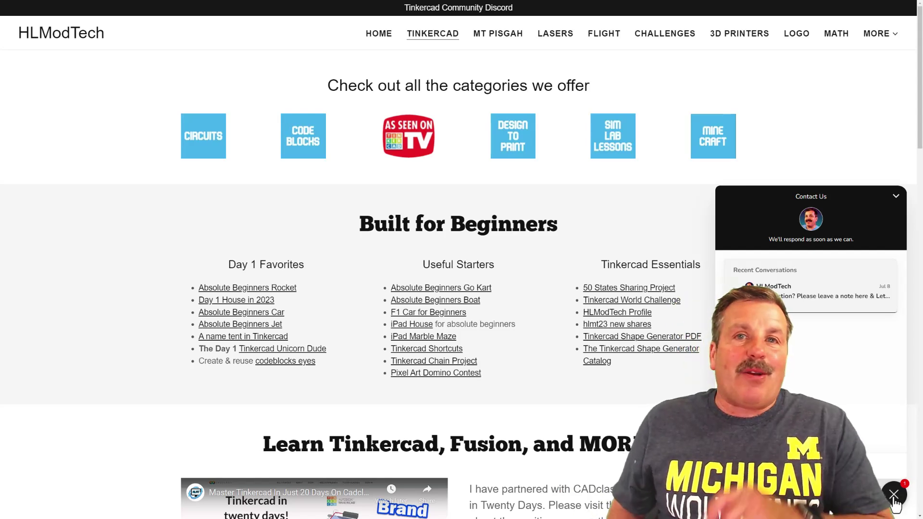
{"action": "left_click", "coordinate": [894, 496]}
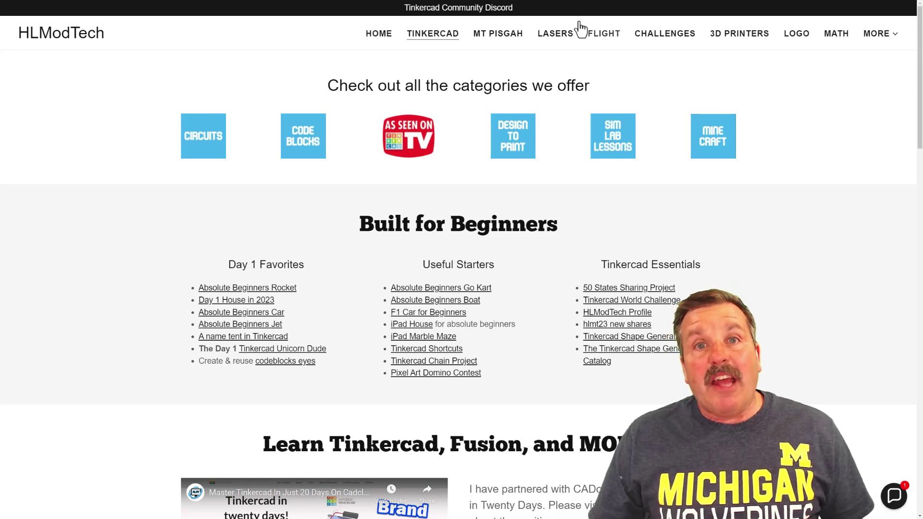
{"action": "left_click", "coordinate": [478, 12]}
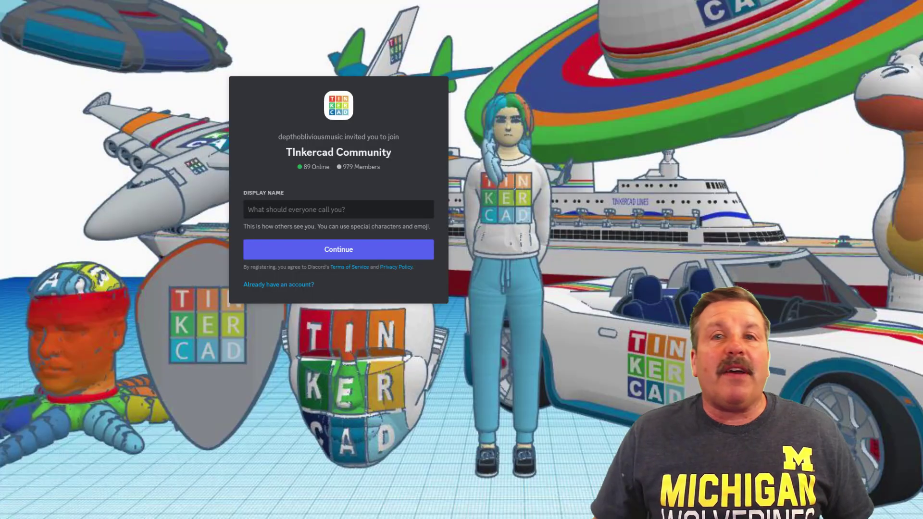